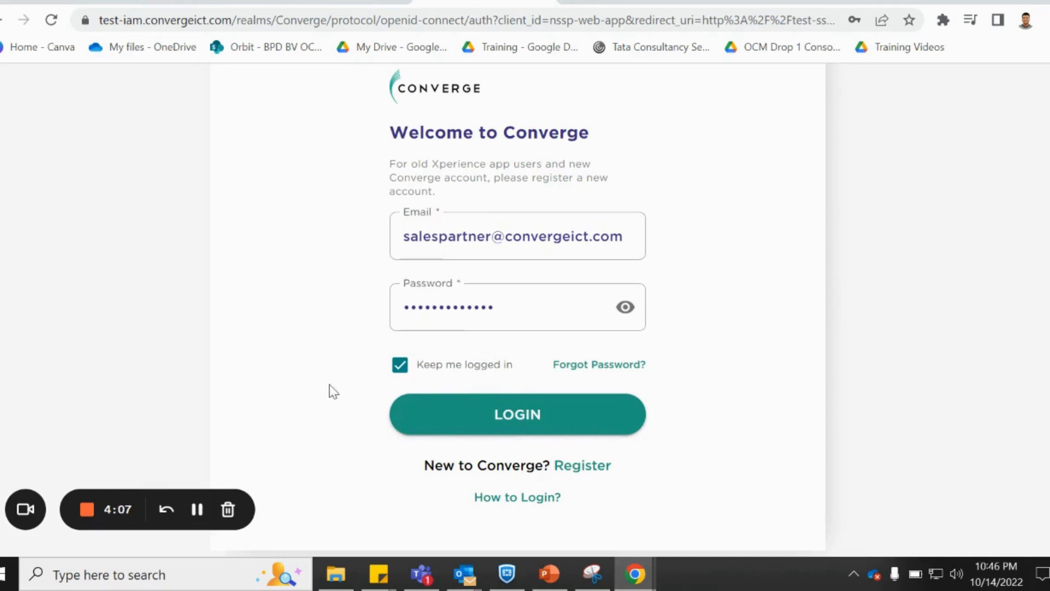
# - Log in to the sales portal with the prefilled credentials and start a new application for the Commercial/SME service type
pyautogui.click(513, 414)
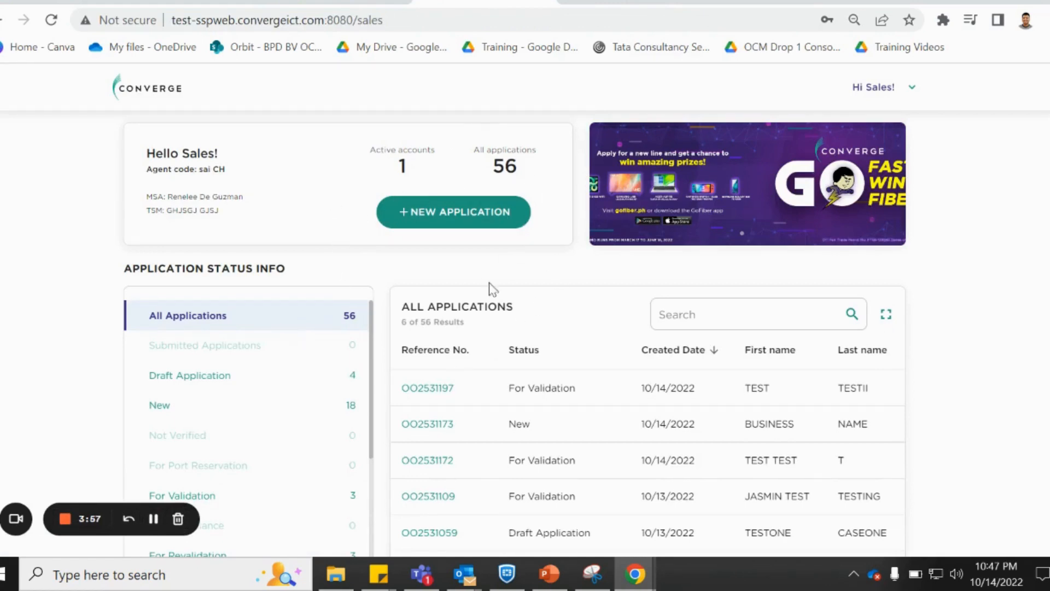
pyautogui.click(470, 219)
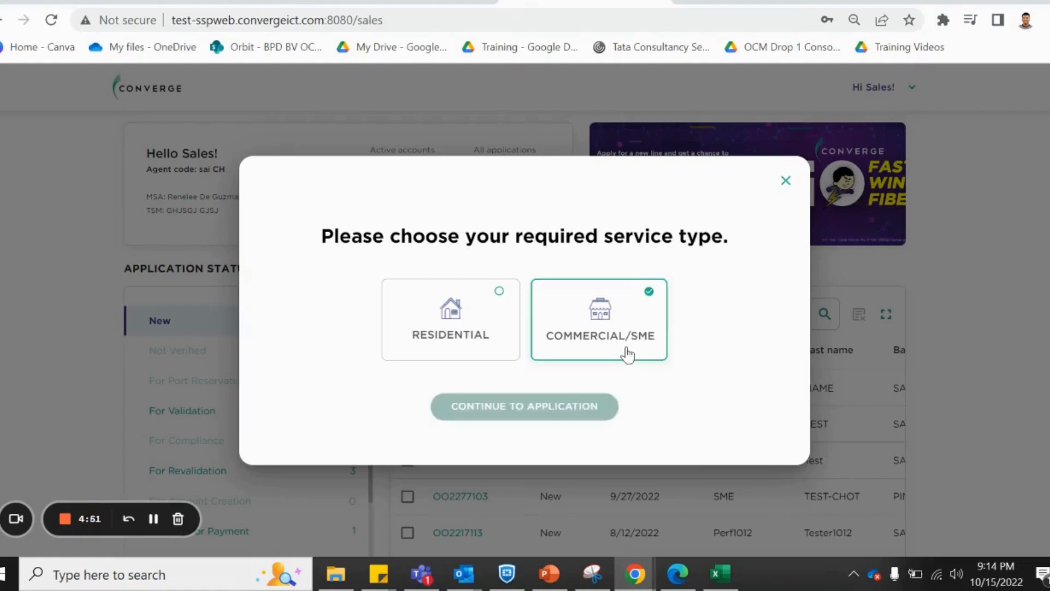
pyautogui.click(628, 355)
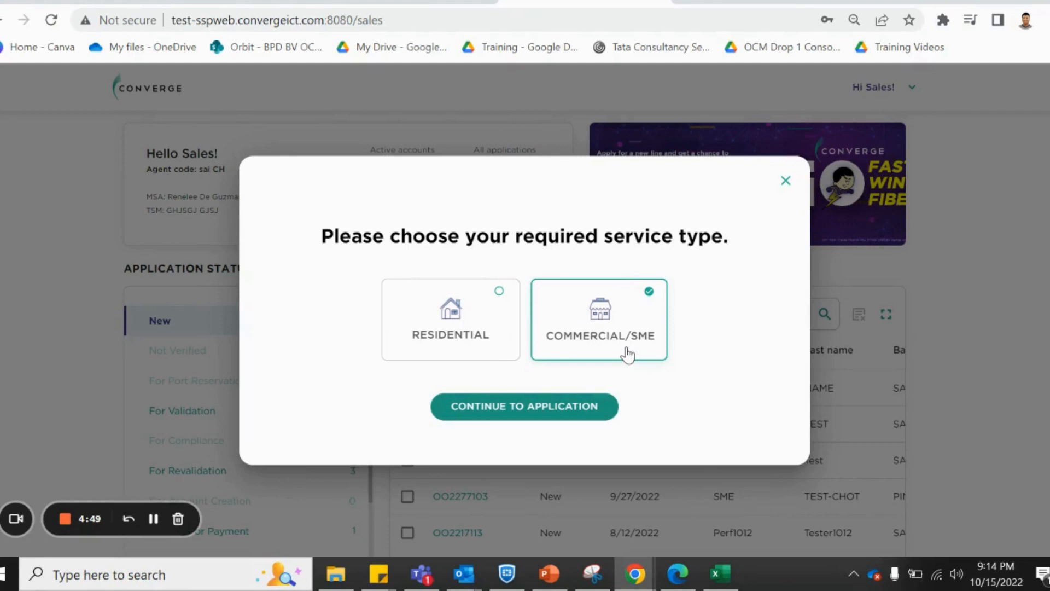
pyautogui.click(537, 414)
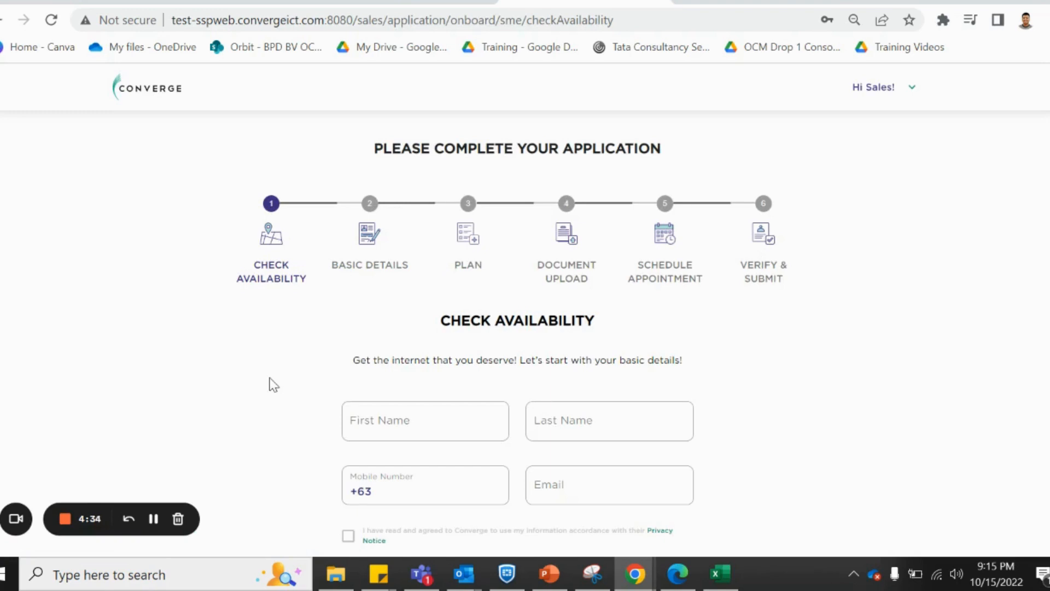
# - Complete the availability check by submitting the authorized representative's contact details and the service location with its map coordinates
pyautogui.scroll(-2, 274, 385)
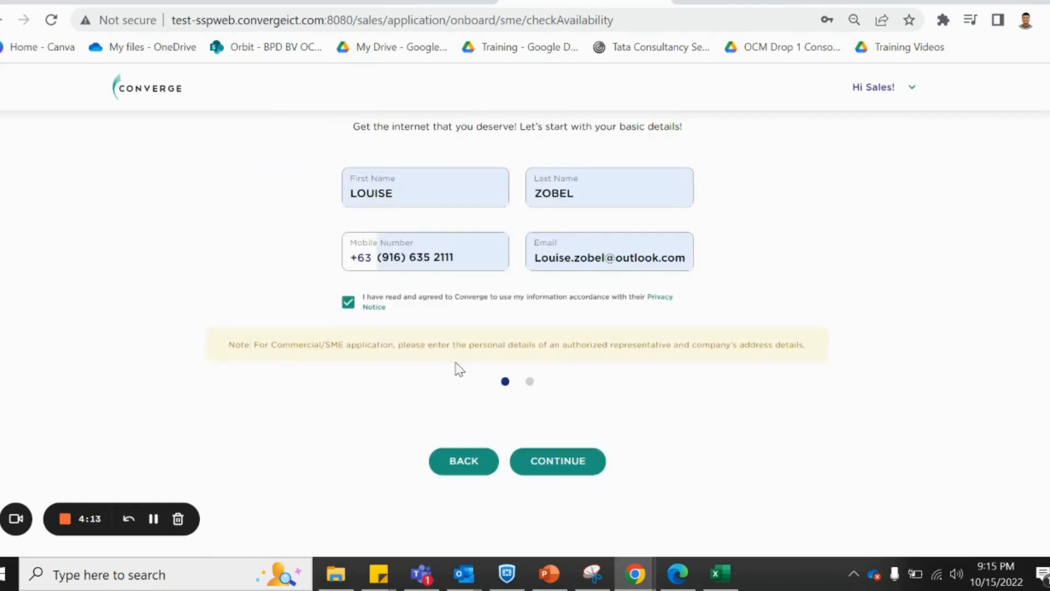
pyautogui.click(573, 473)
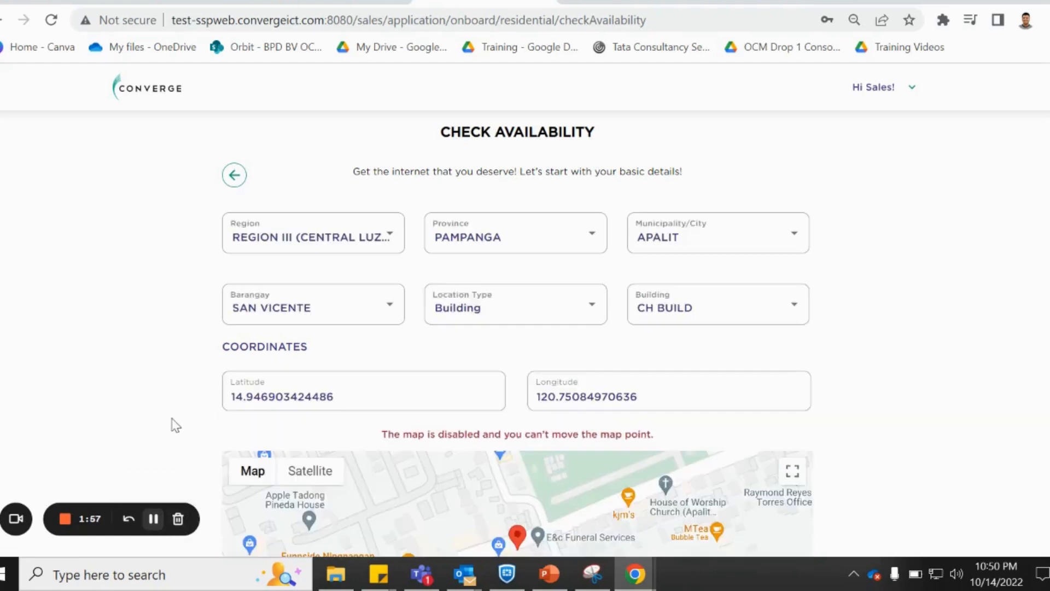
pyautogui.scroll(-3, 171, 424)
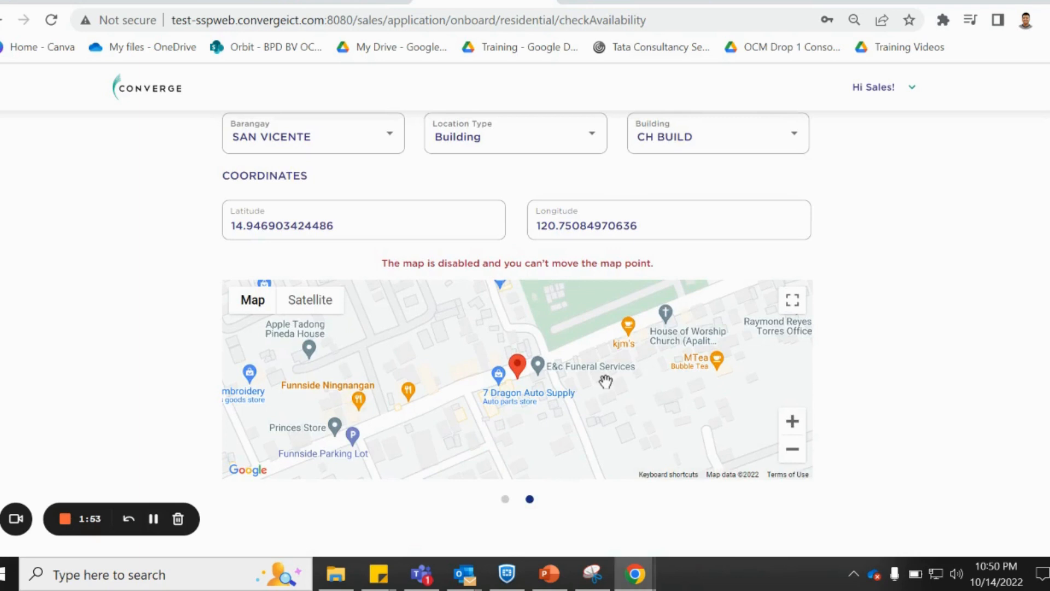
pyautogui.scroll(-2, 605, 381)
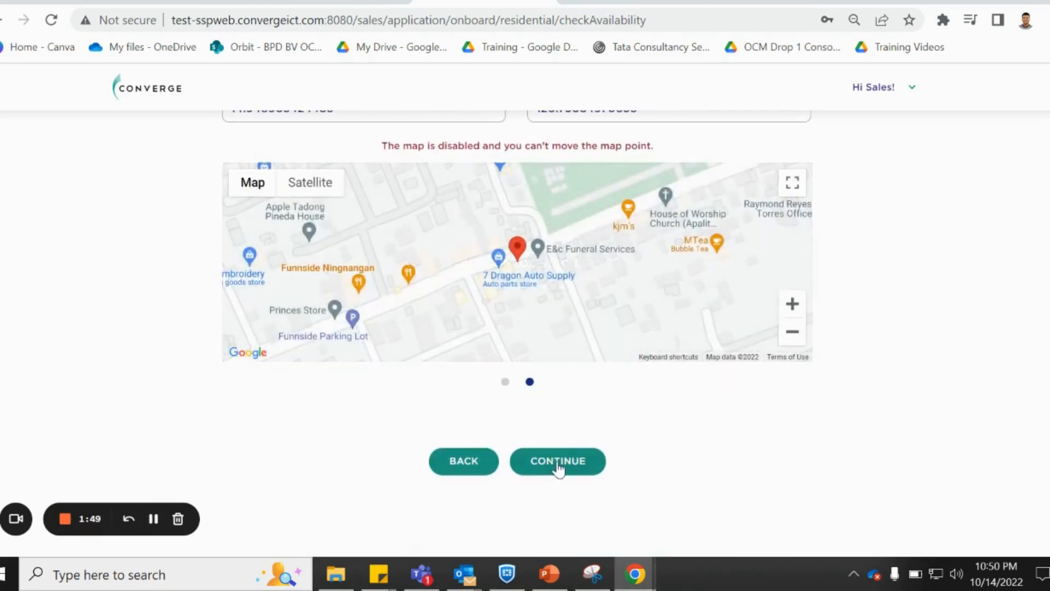
pyautogui.click(558, 463)
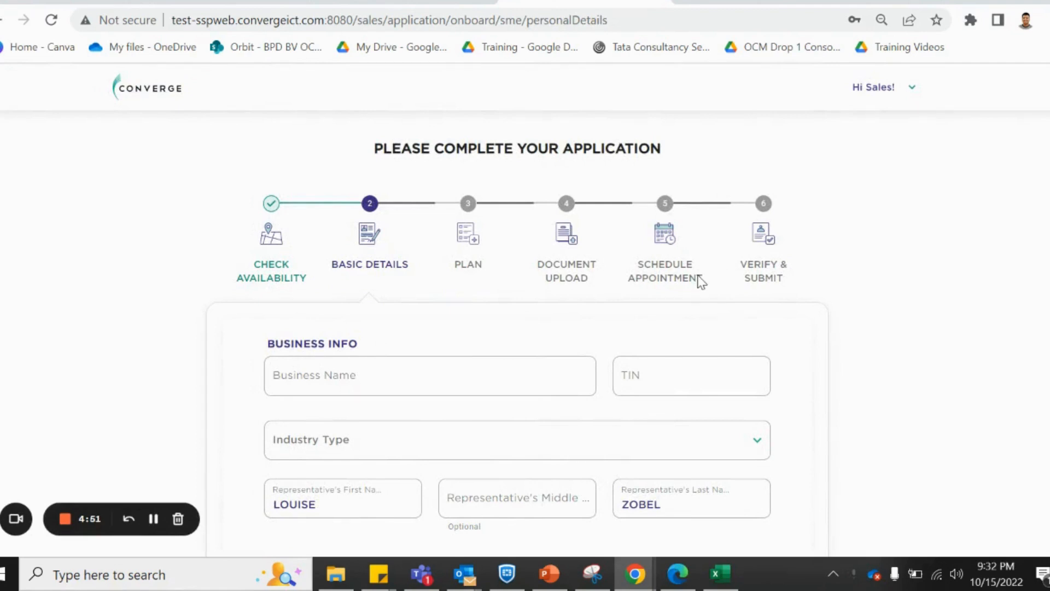
# - Examine the business info, ownership type, business address and billing address option in the Basic Details form
pyautogui.scroll(-2, 699, 277)
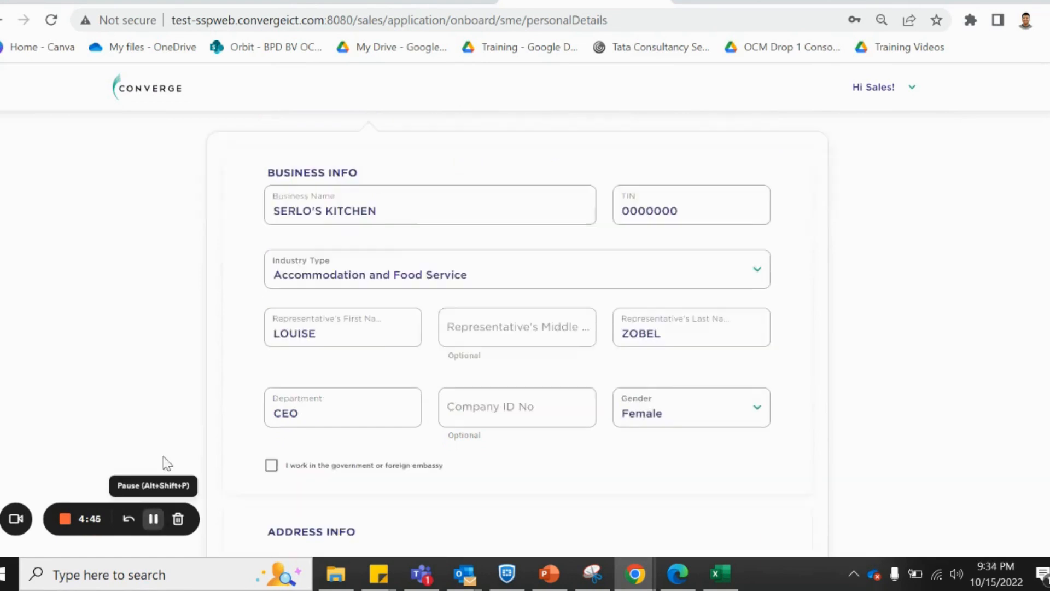
pyautogui.scroll(-2, 177, 424)
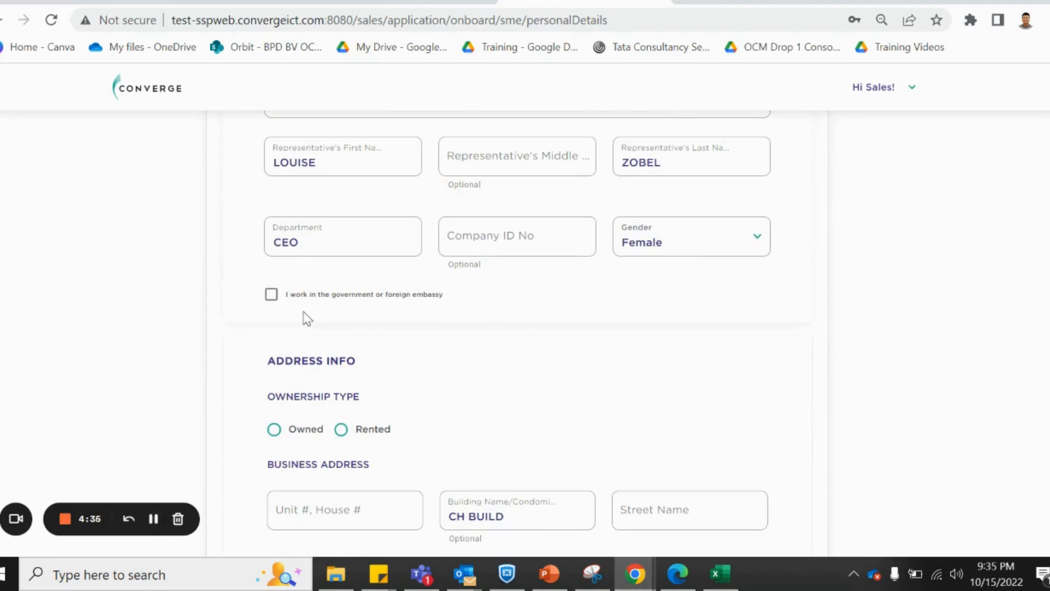
pyautogui.scroll(-2, 206, 343)
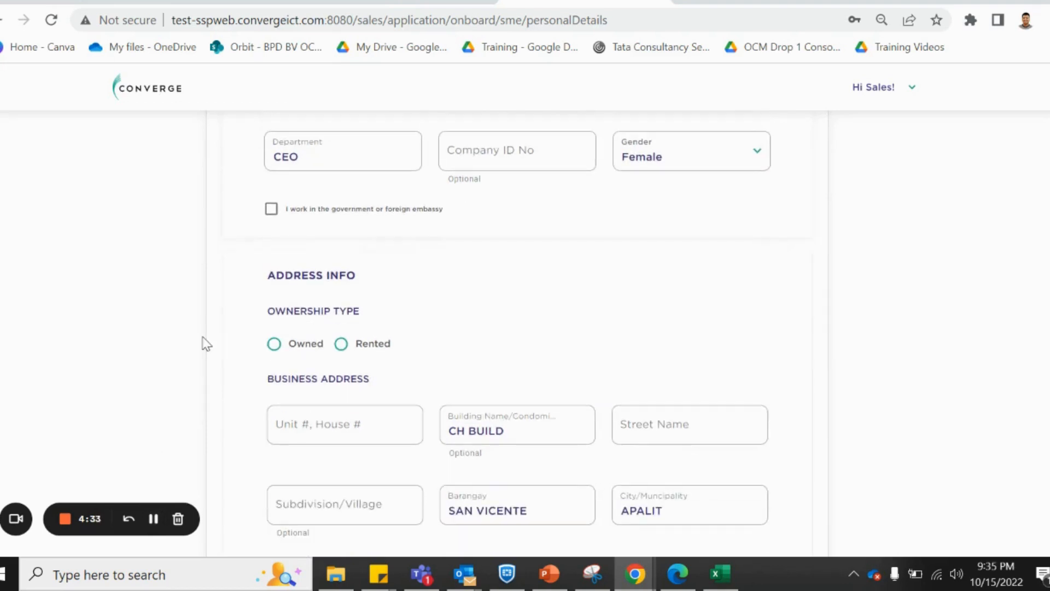
pyautogui.scroll(-2, 206, 343)
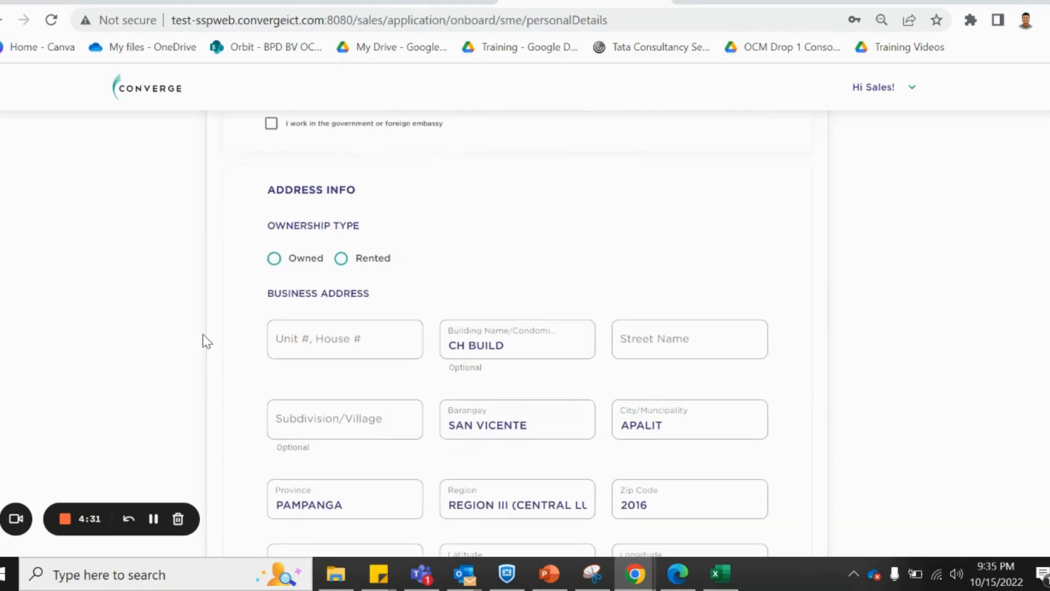
pyautogui.scroll(-4, 202, 336)
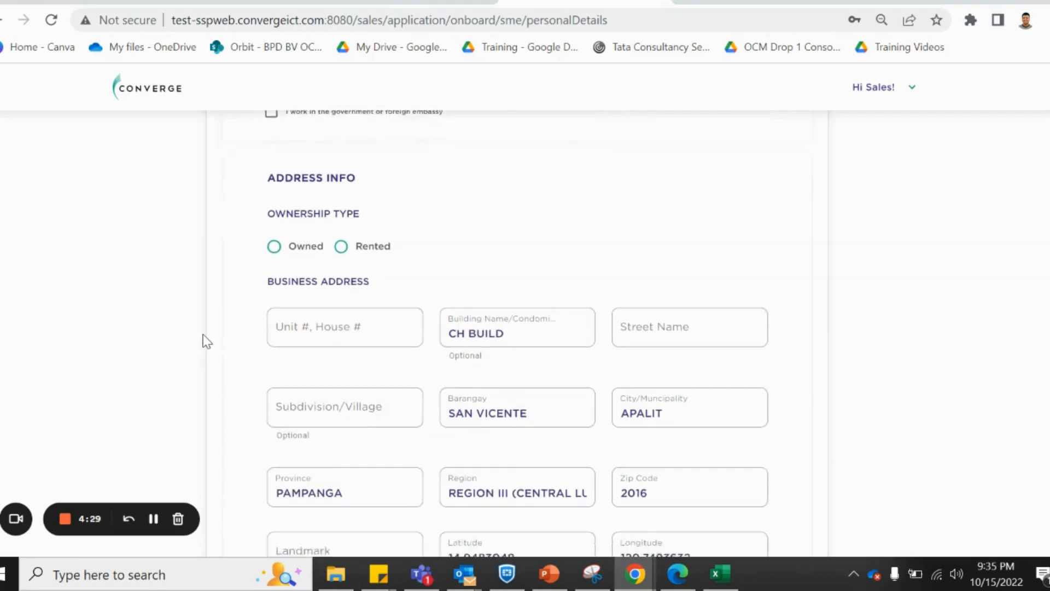
pyautogui.scroll(2, 203, 336)
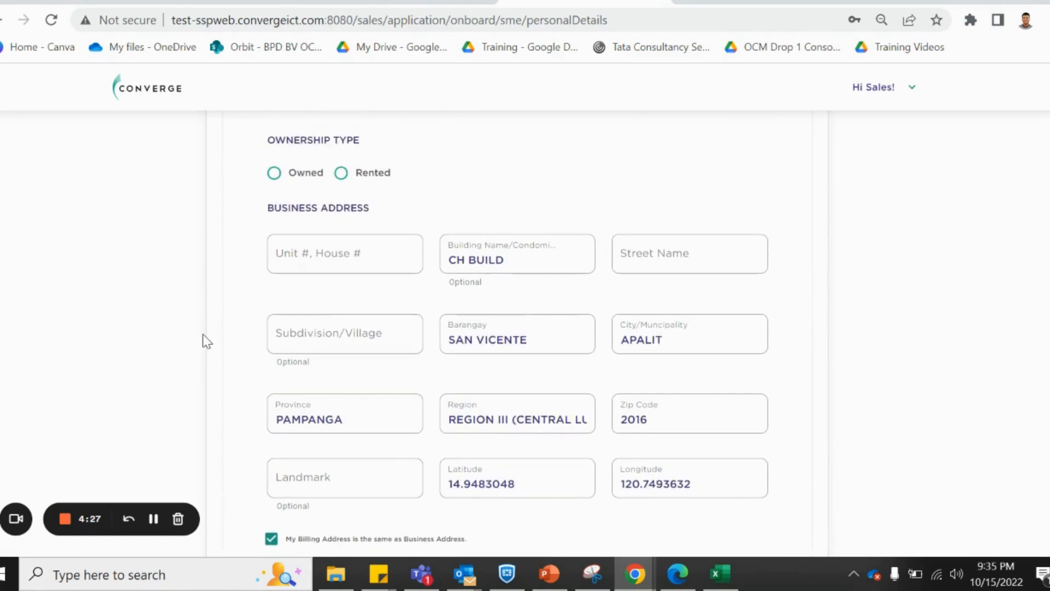
pyautogui.scroll(-2, 203, 336)
pyautogui.scroll(6, 194, 403)
pyautogui.scroll(-4, 194, 404)
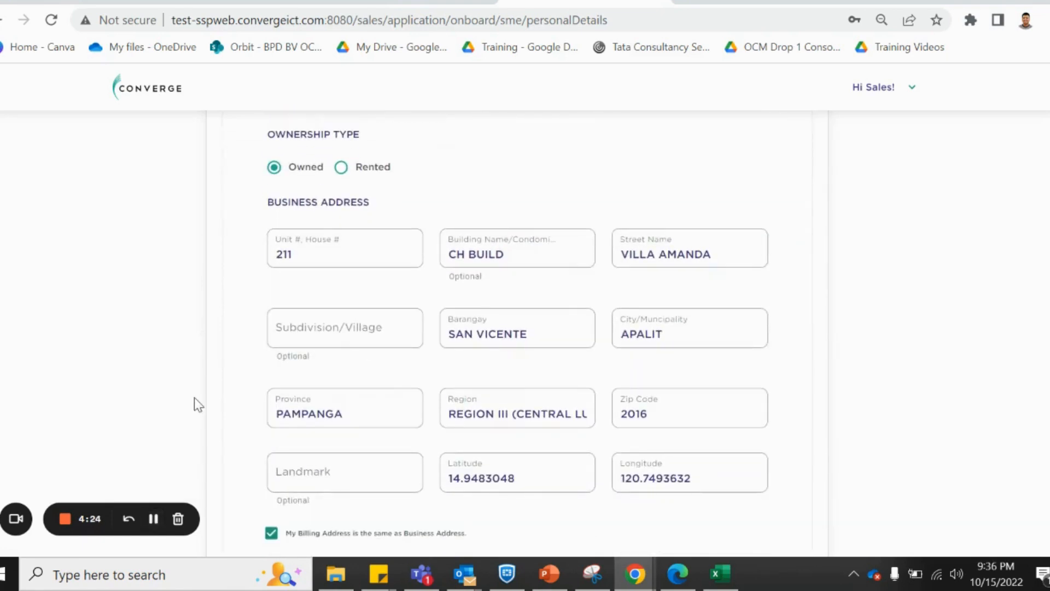
pyautogui.scroll(-2, 195, 398)
pyautogui.scroll(-2, 195, 398)
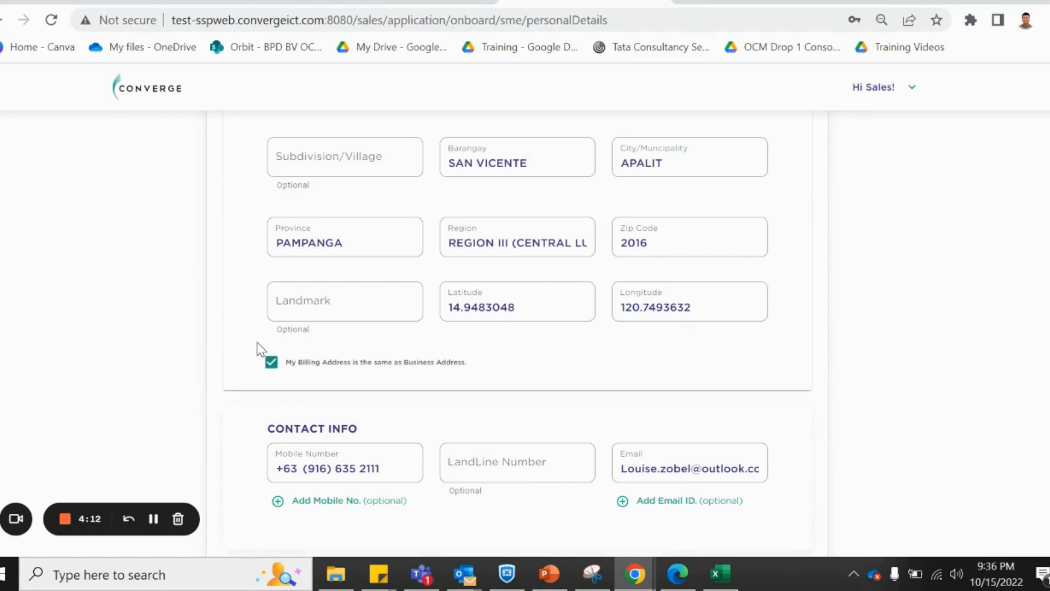
# - Check the contact info section and submit the basic details to continue to the plan stage
pyautogui.scroll(-2, 261, 349)
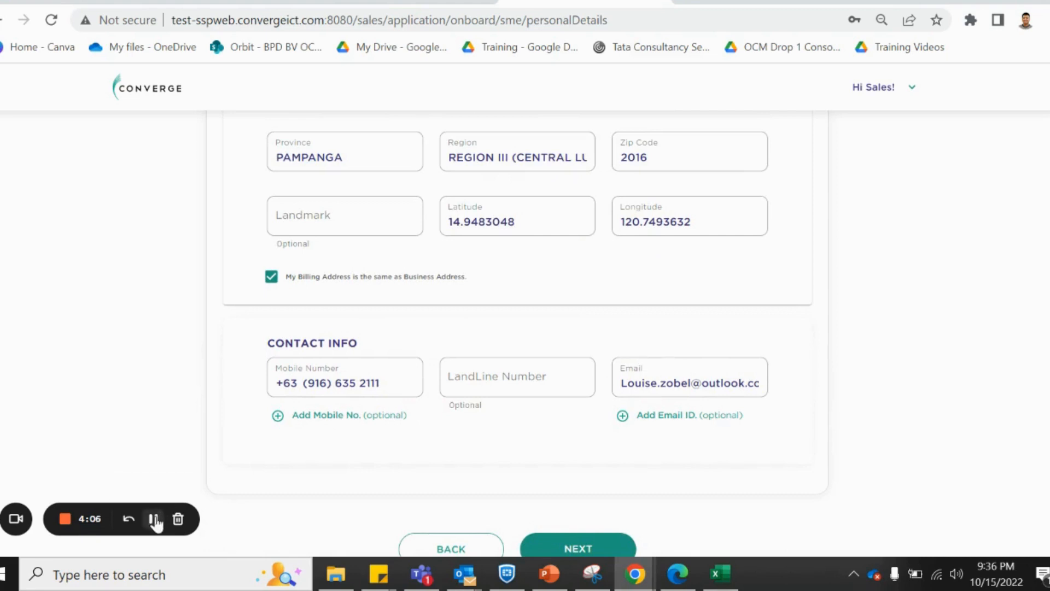
pyautogui.scroll(-2, 187, 428)
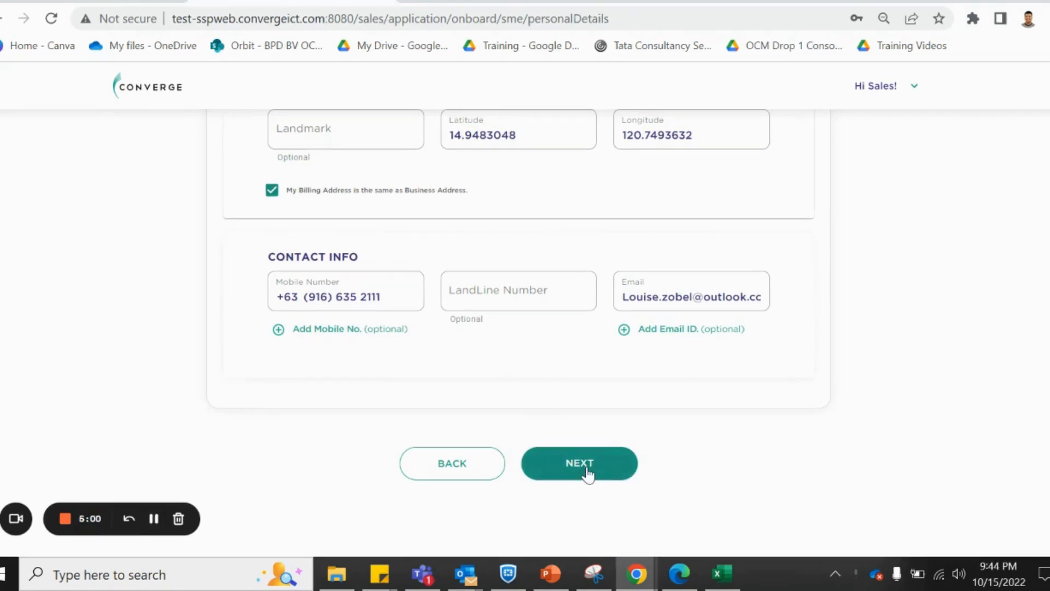
pyautogui.click(587, 469)
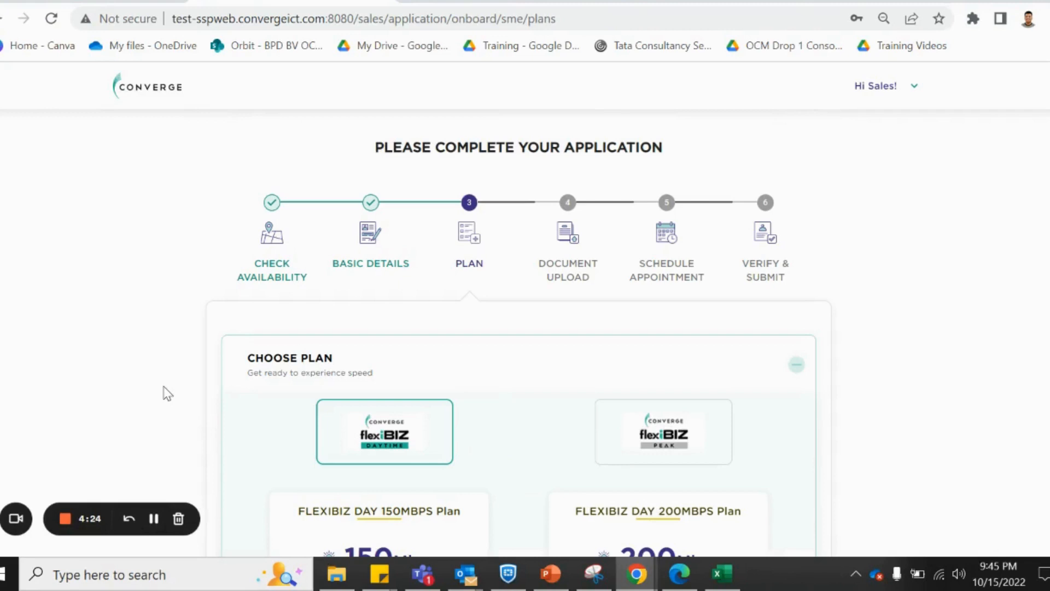
# - Choose and confirm the FLEXIBIZ DAY 200MBPS Plan, and proceed with One-time Charge as the installation payment mode
pyautogui.scroll(-3, 168, 394)
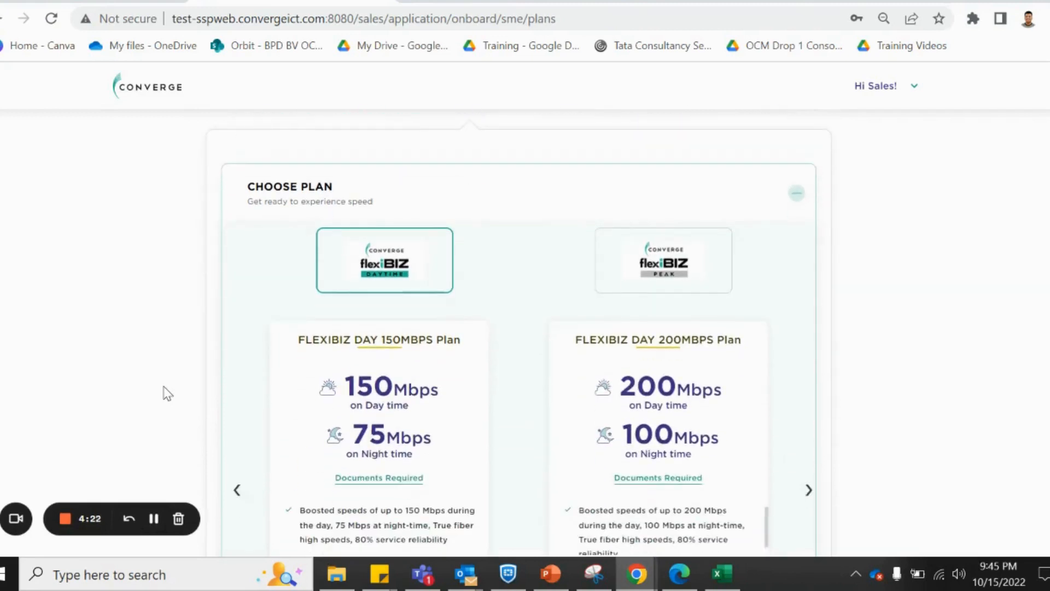
pyautogui.scroll(-5, 167, 394)
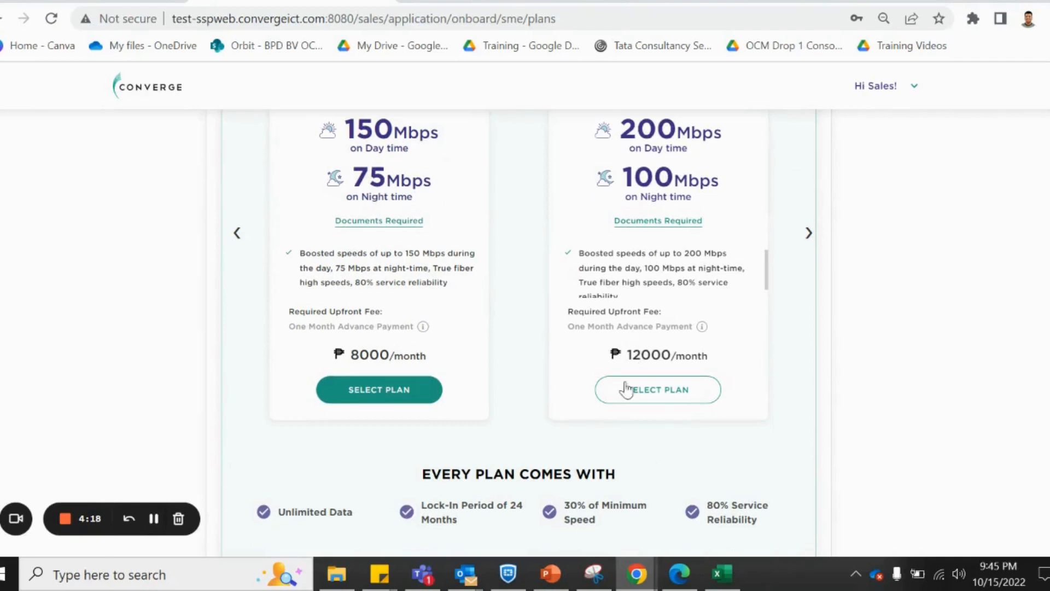
pyautogui.click(657, 391)
pyautogui.scroll(-3, 528, 344)
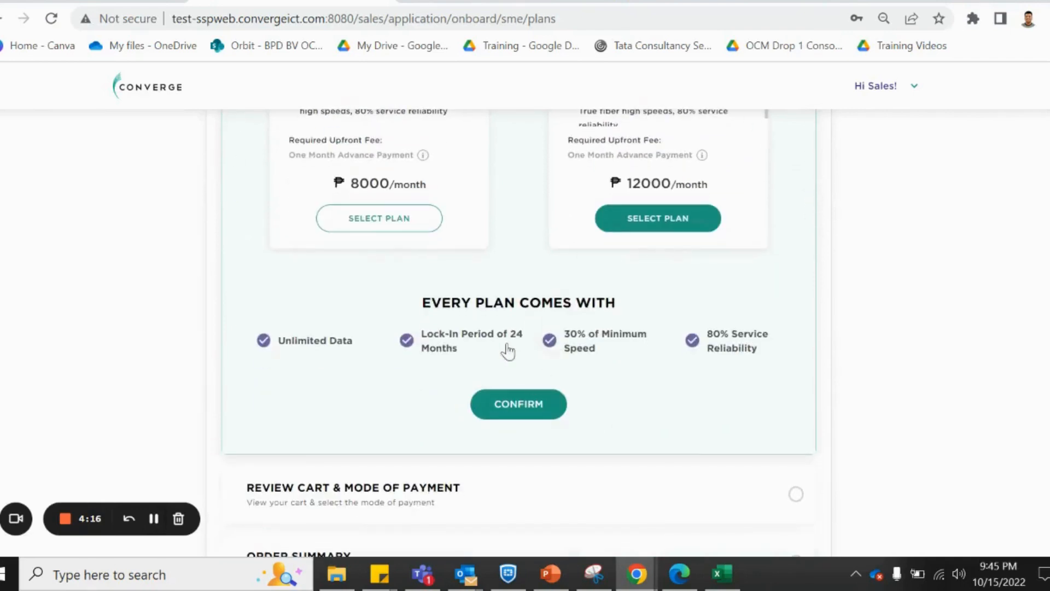
pyautogui.click(554, 405)
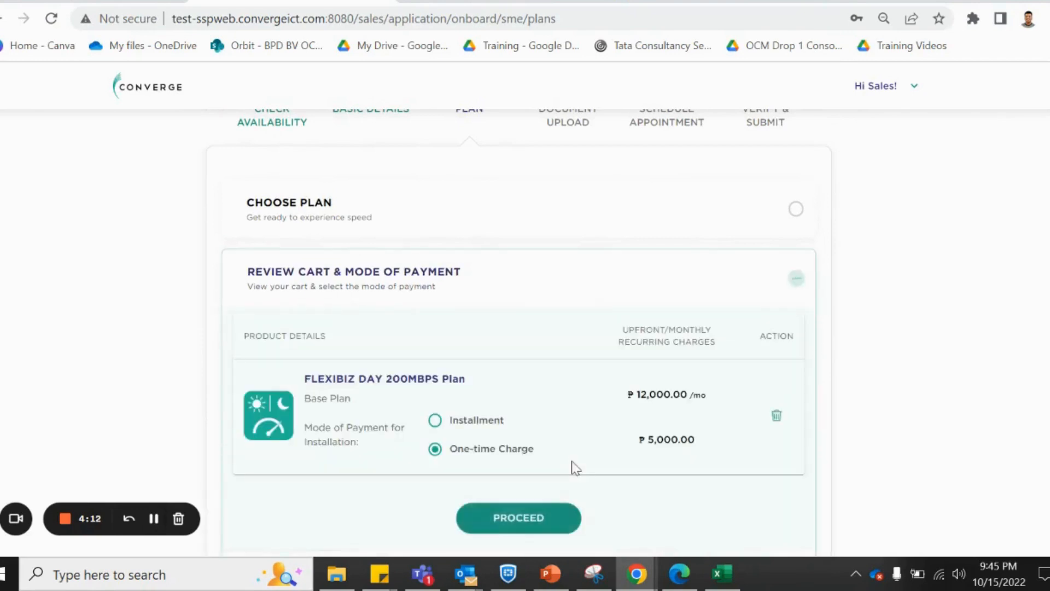
pyautogui.scroll(-1, 575, 459)
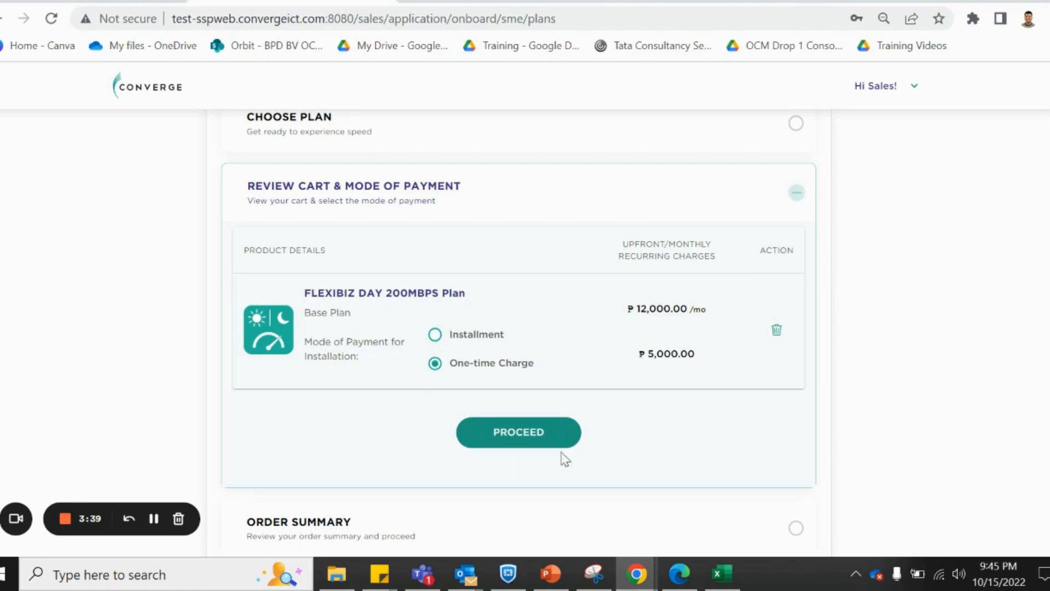
pyautogui.click(518, 432)
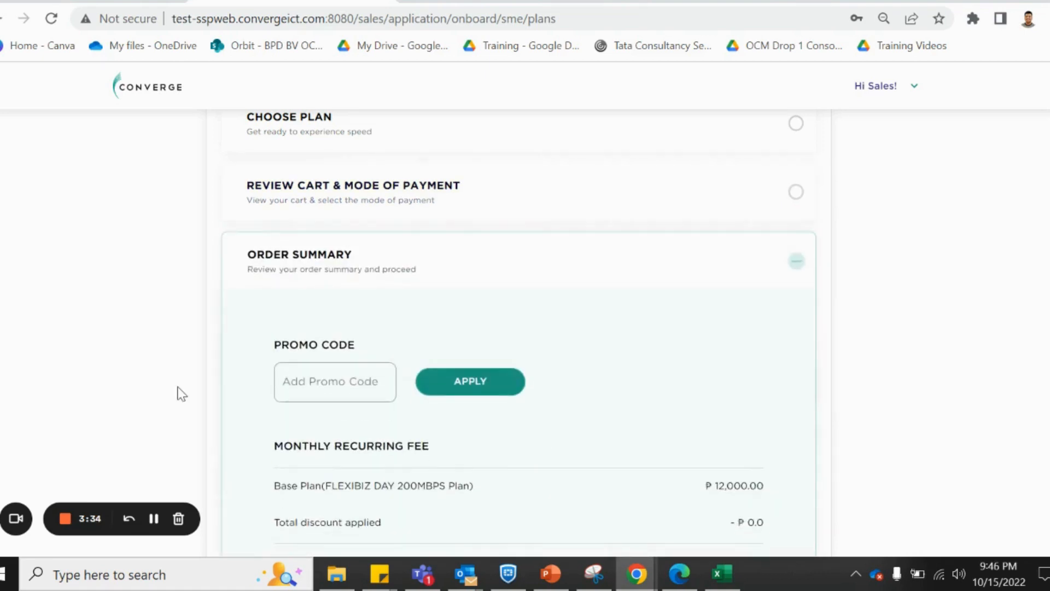
# - Review the monthly recurring, upfront and one-time fees in the order summary and continue to document upload
pyautogui.scroll(-2, 180, 394)
pyautogui.scroll(-5, 181, 394)
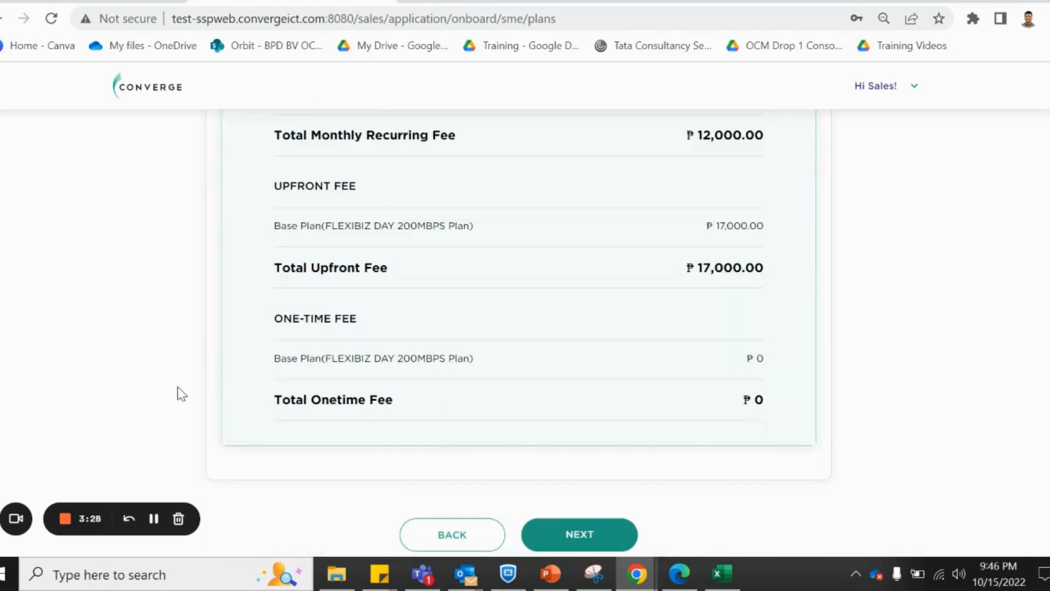
pyautogui.scroll(-1, 182, 393)
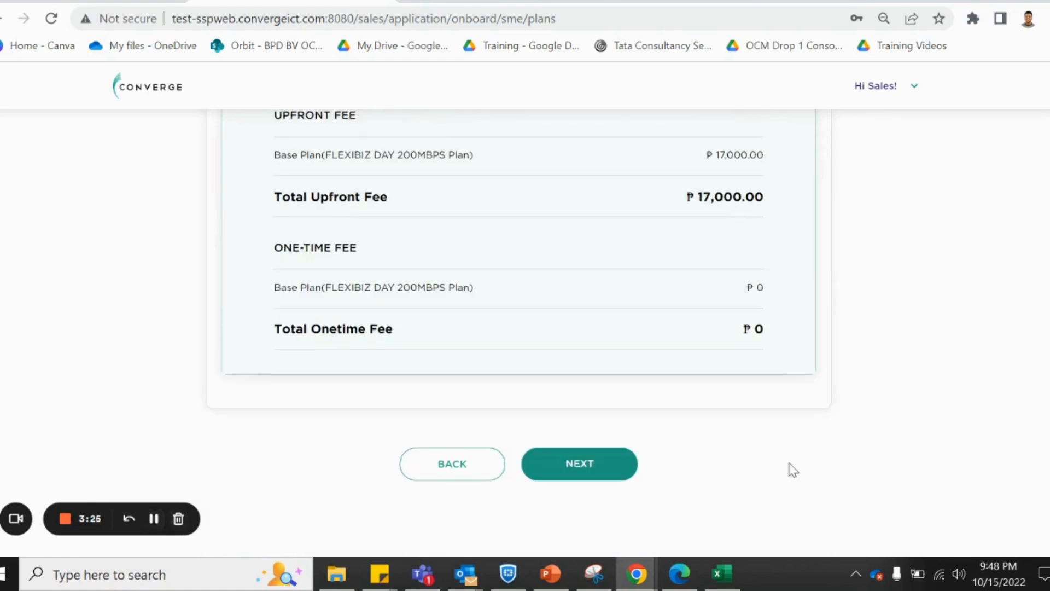
pyautogui.click(605, 472)
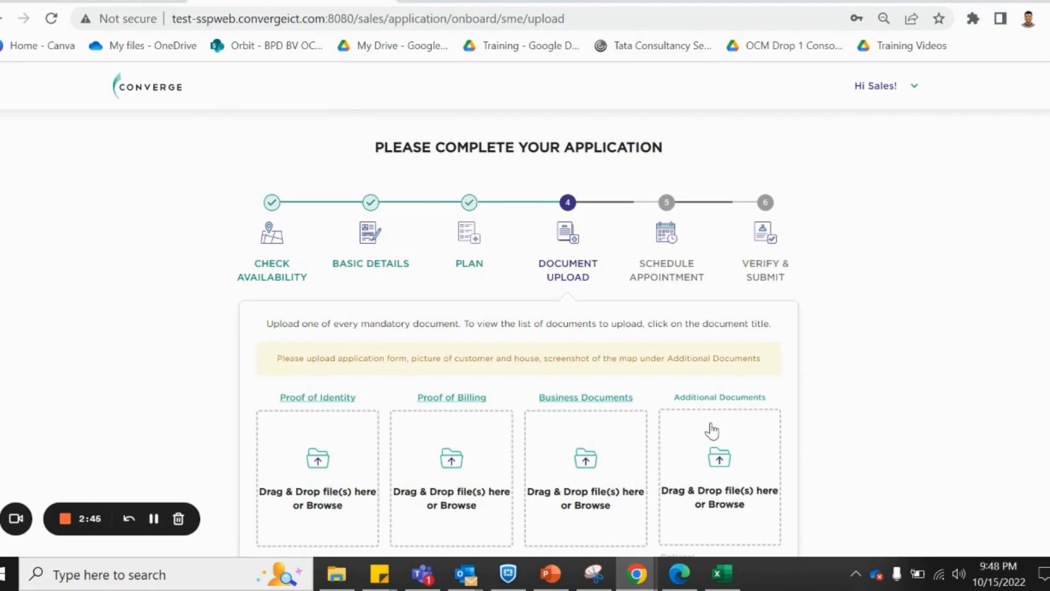
# - View the required document lists for Proof of Identity, Proof of Billing and Business Documents, closing each one
pyautogui.scroll(-2, 547, 415)
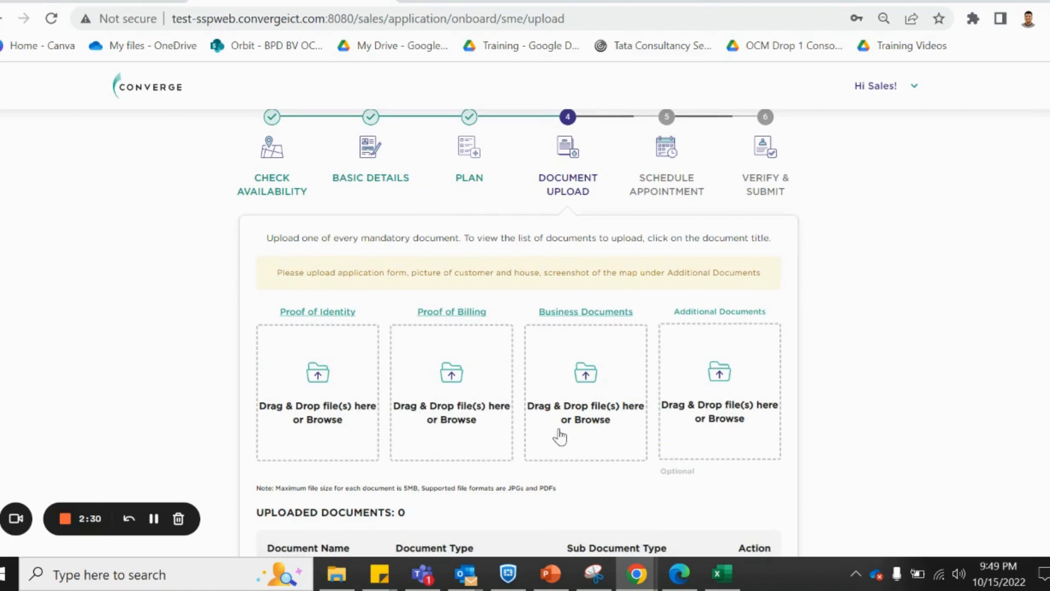
pyautogui.click(334, 313)
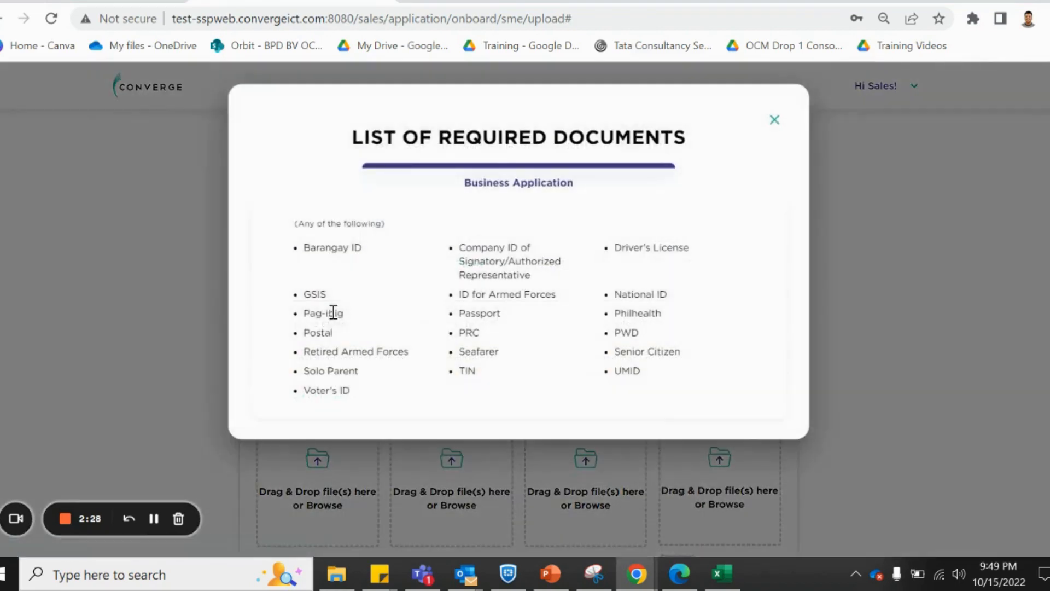
pyautogui.click(775, 121)
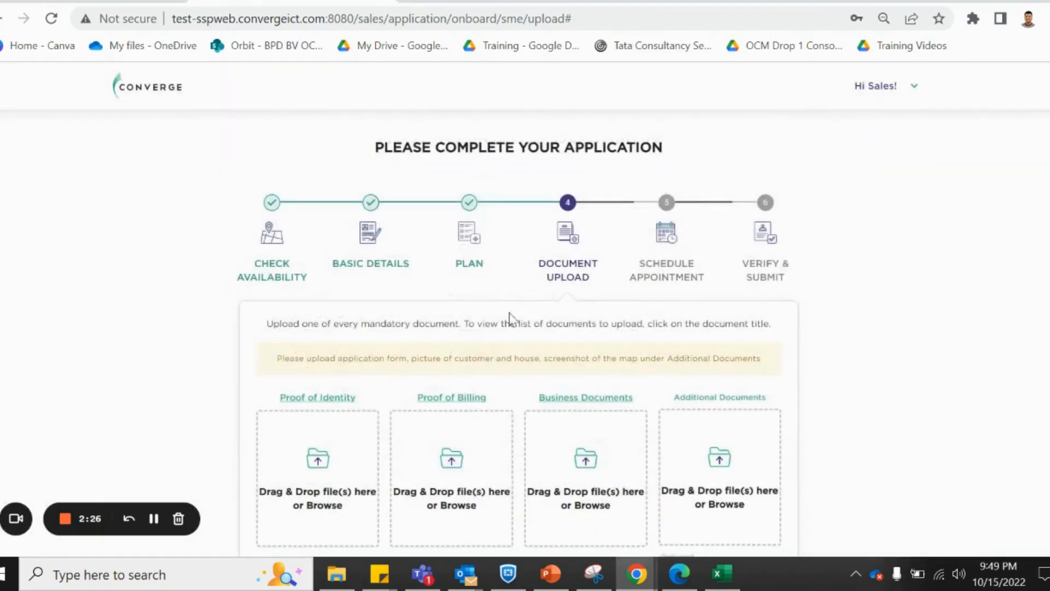
pyautogui.click(476, 403)
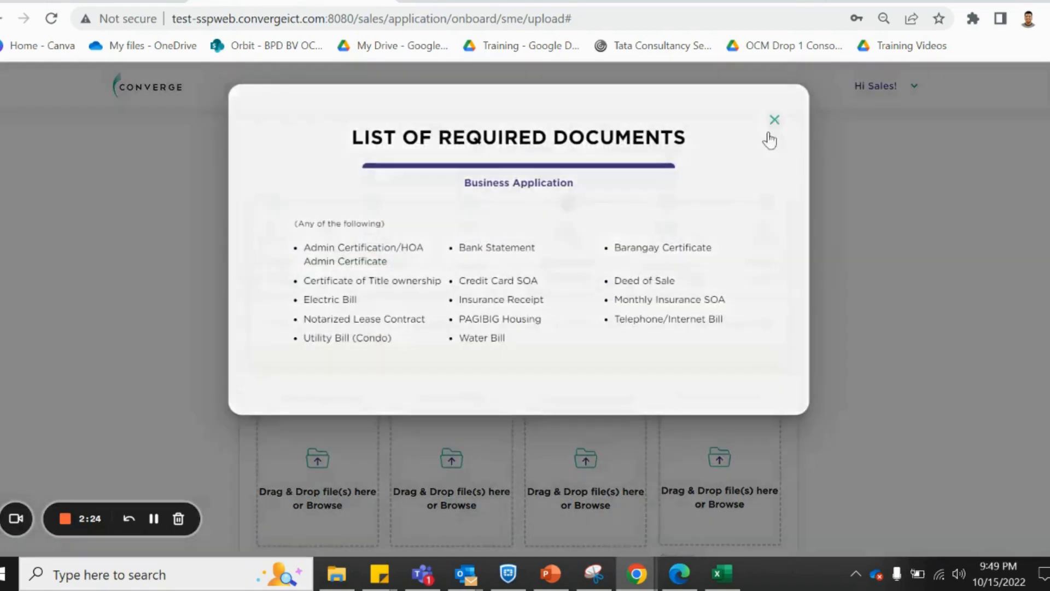
pyautogui.click(774, 121)
pyautogui.click(593, 401)
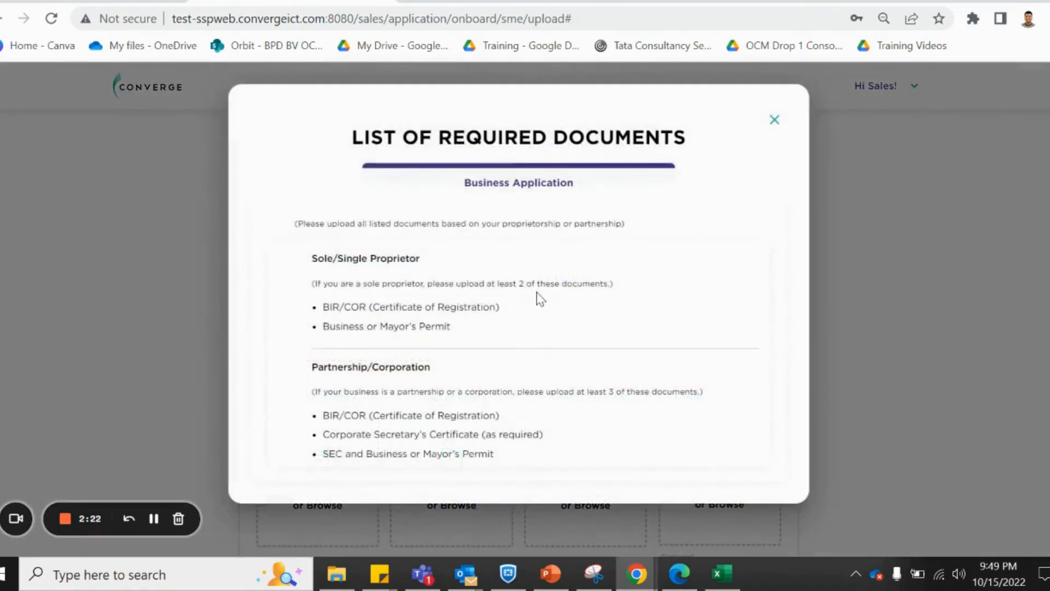
pyautogui.click(774, 122)
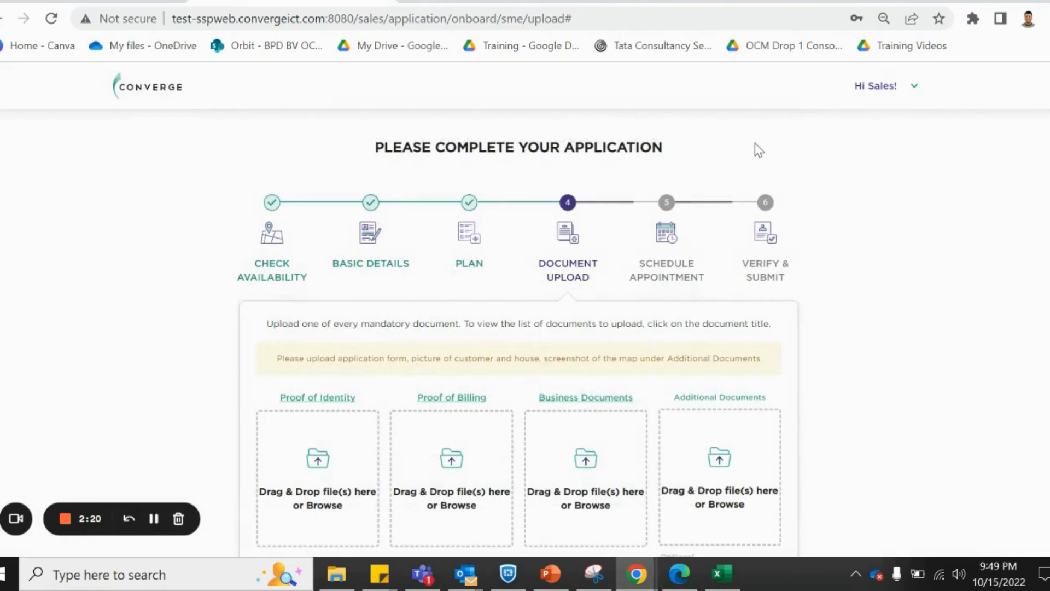
# - Upload Drivers license.jpg, water-bill.jpg and Business permit.jpg, and set their sub document types to Driver's License, Water Bill and the SEC and Business option
pyautogui.scroll(-3, 663, 318)
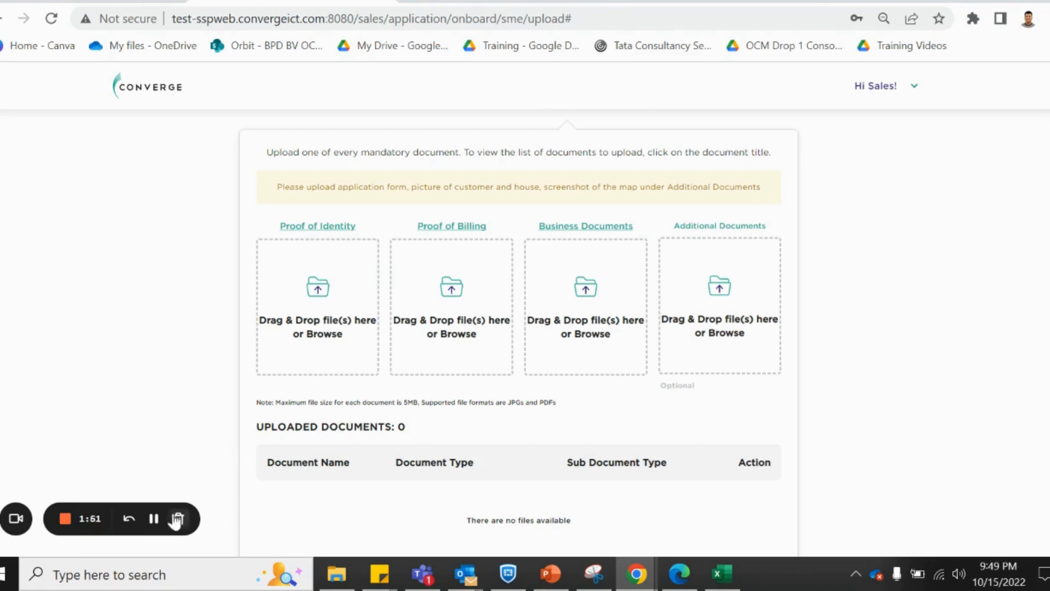
pyautogui.click(154, 520)
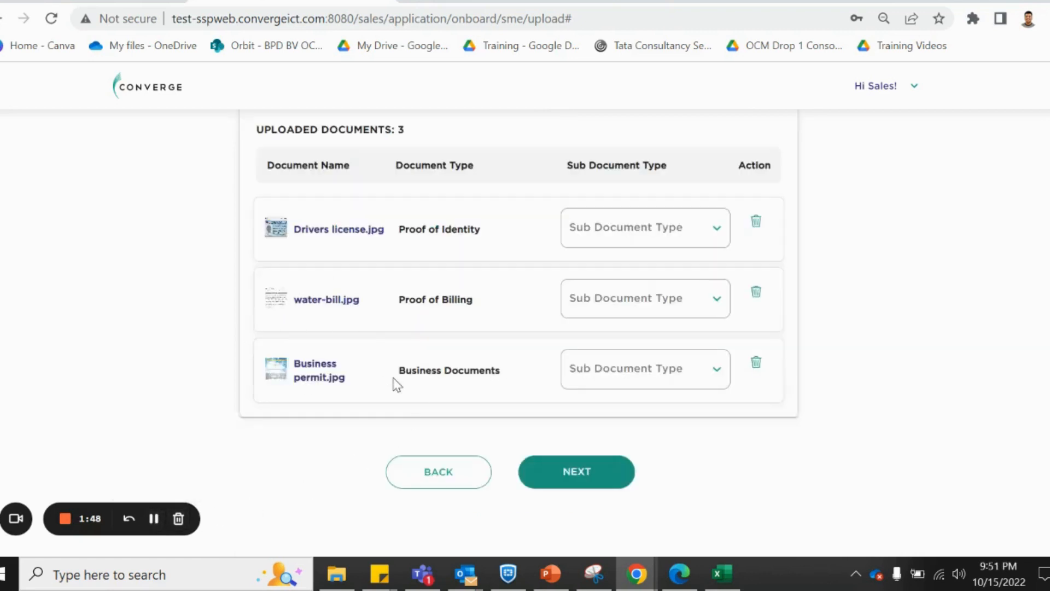
pyautogui.click(663, 238)
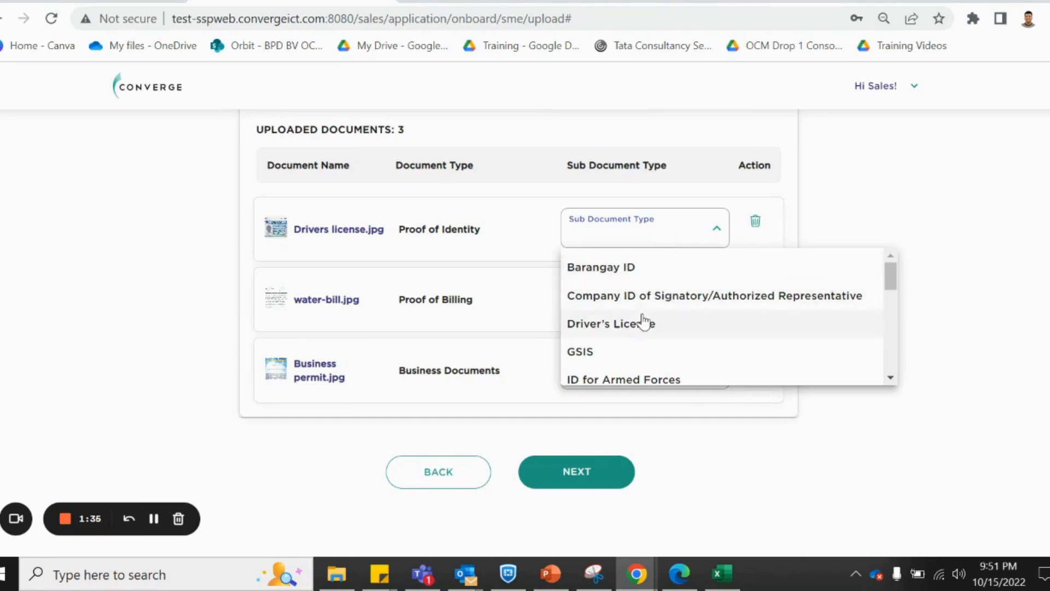
pyautogui.click(154, 518)
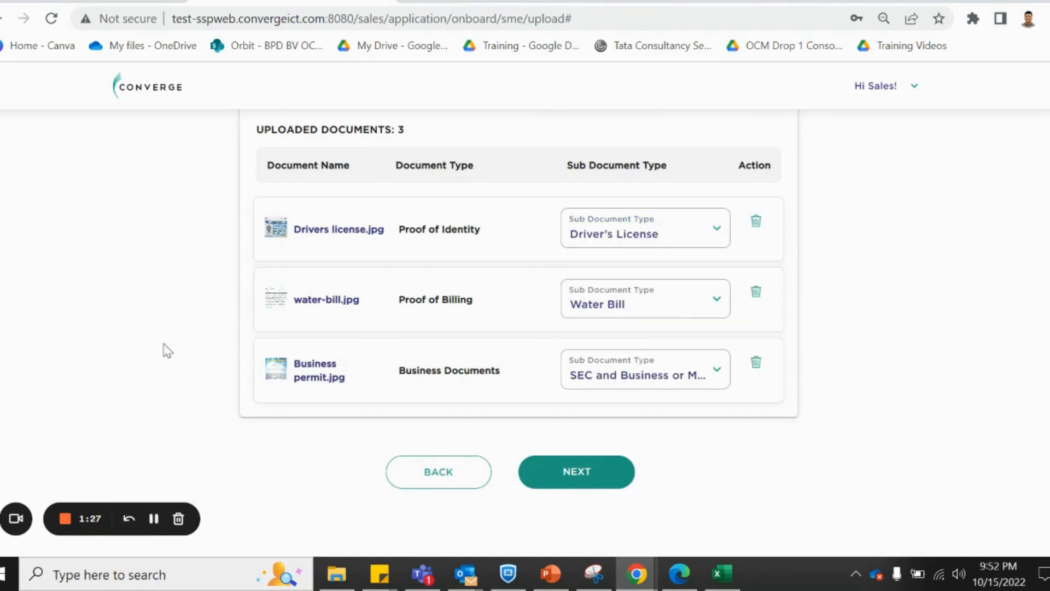
# - Preview the uploaded driver's license, water bill and business permit images, closing each one
pyautogui.click(277, 234)
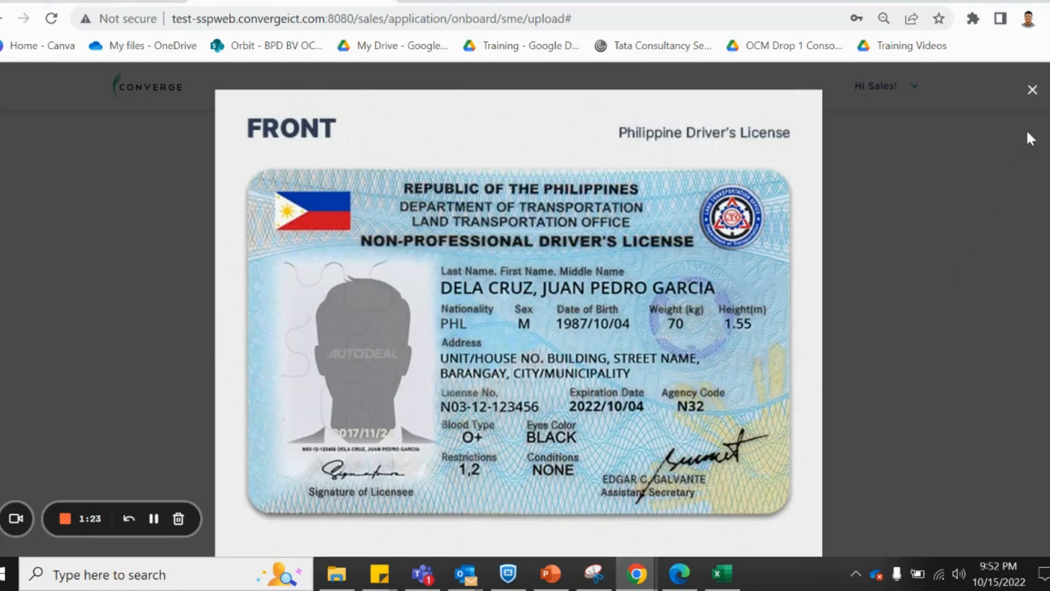
pyautogui.click(1032, 89)
pyautogui.click(274, 382)
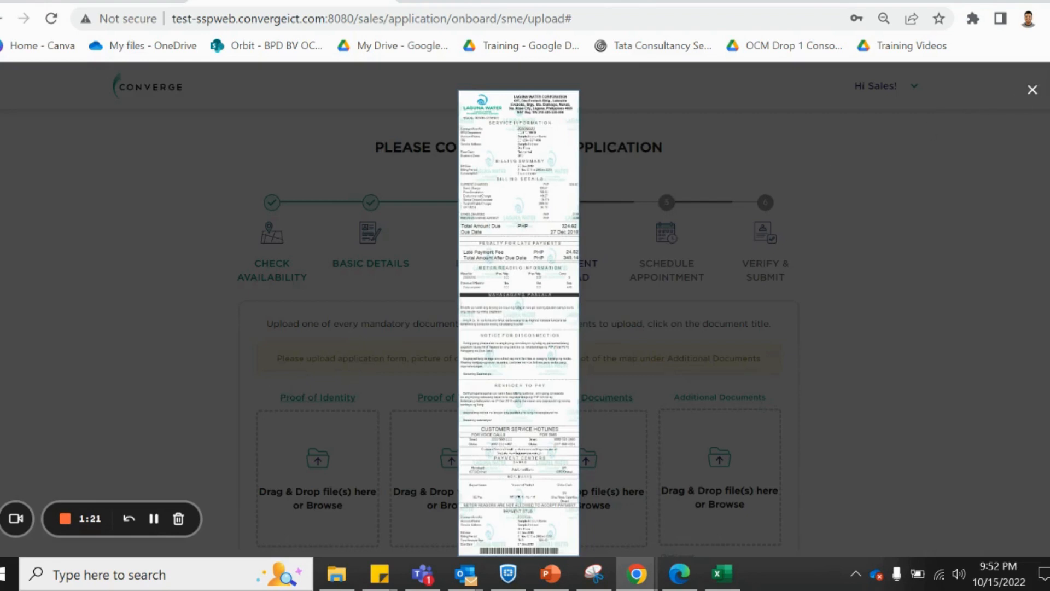
pyautogui.click(1032, 90)
pyautogui.click(316, 389)
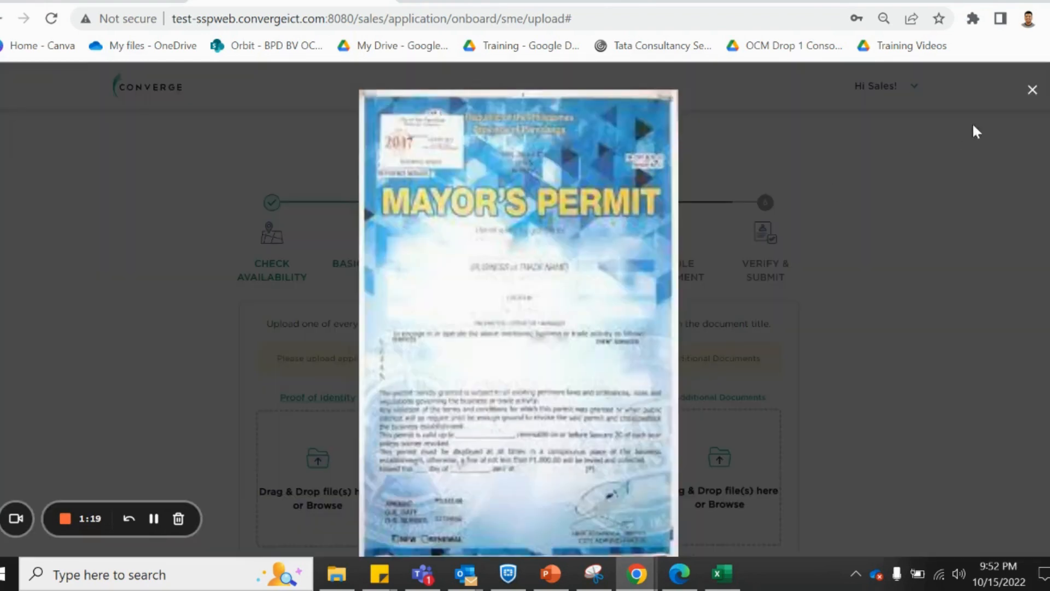
pyautogui.click(1032, 90)
pyautogui.click(154, 519)
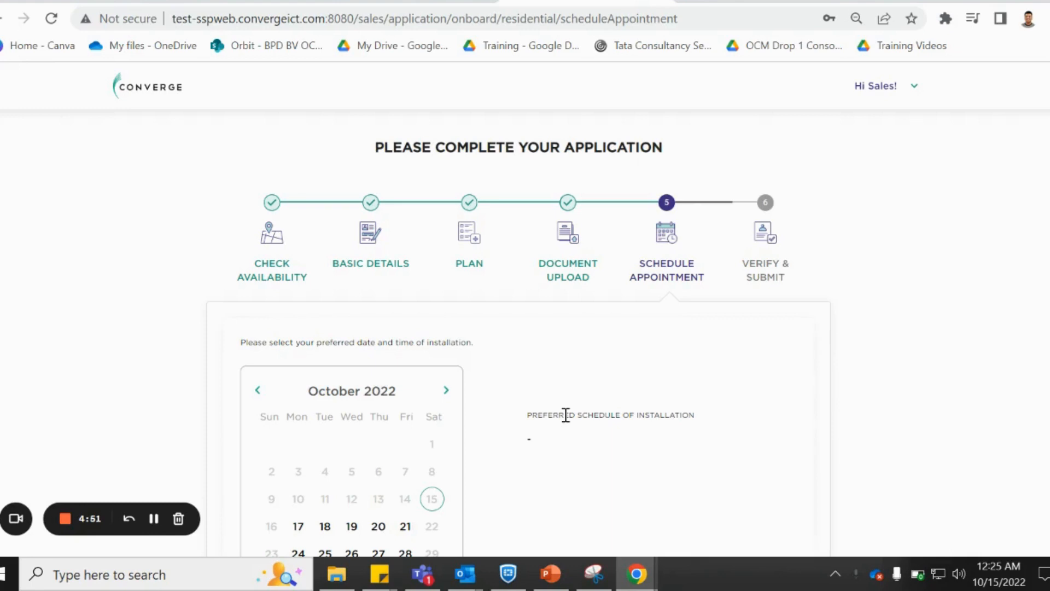
# - Schedule the preferred installation for 18 October 2022 in the 12:00 - 14:00 time slot
pyautogui.scroll(-2, 566, 415)
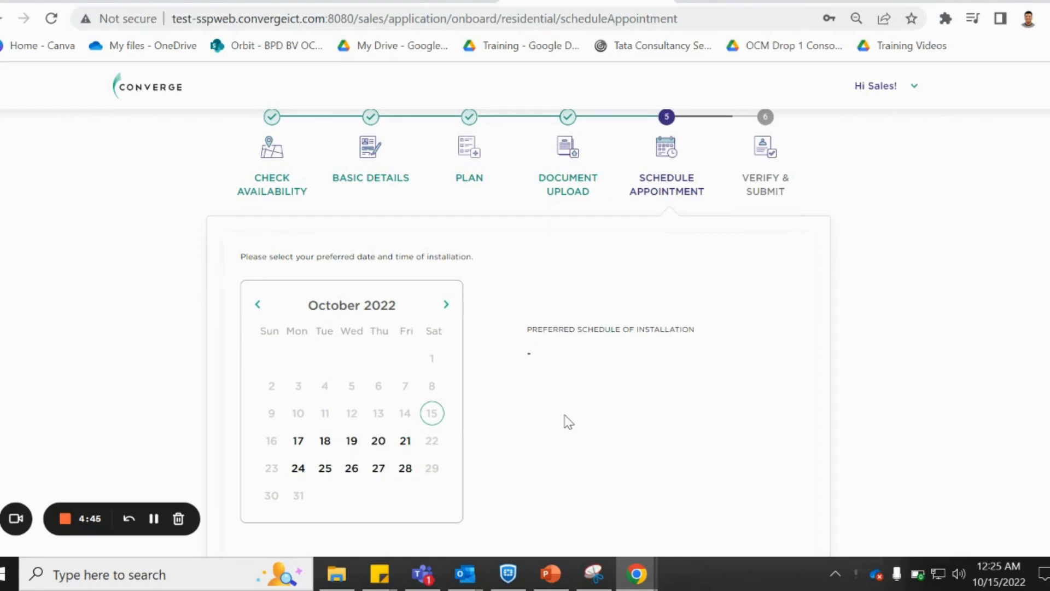
pyautogui.scroll(-5, 569, 422)
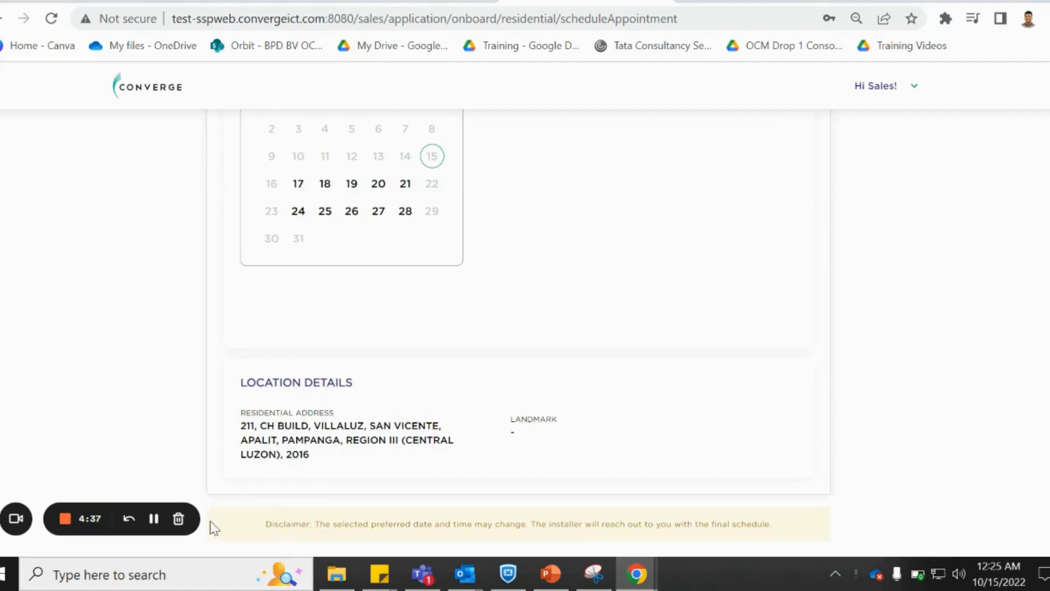
pyautogui.click(154, 518)
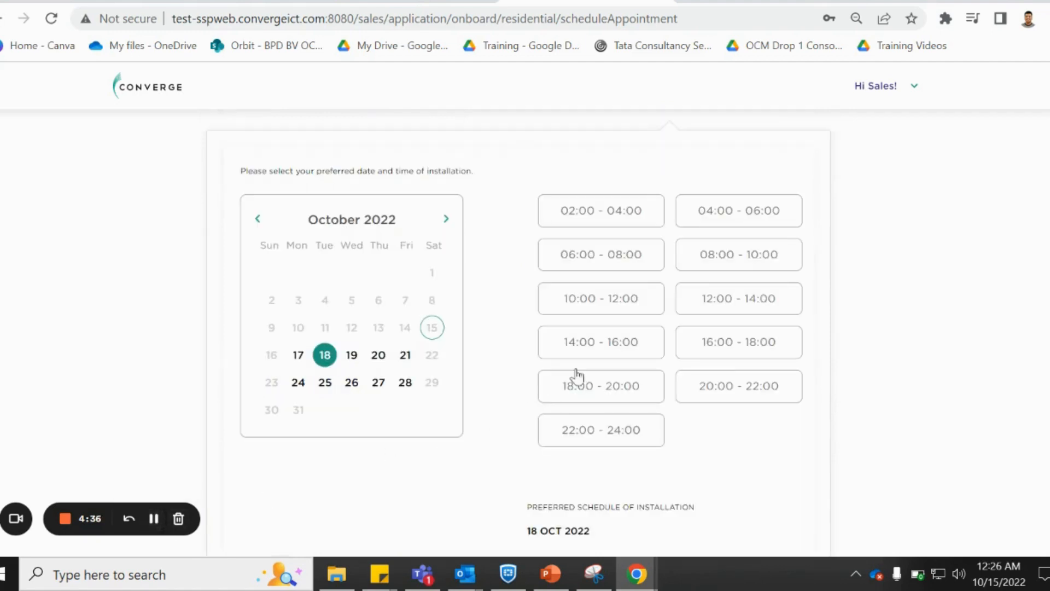
pyautogui.click(723, 307)
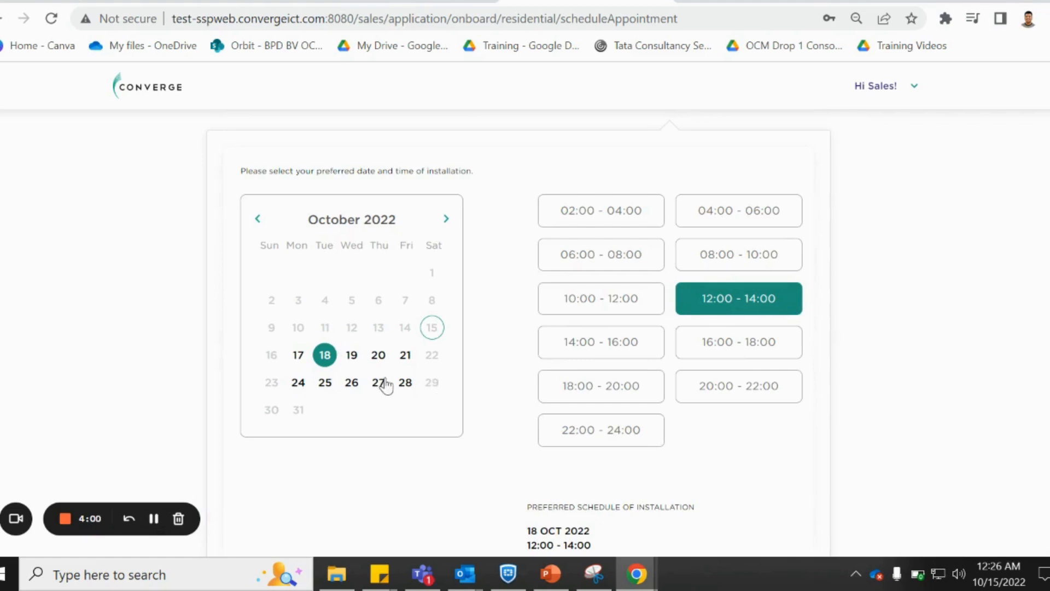
pyautogui.scroll(-6, 386, 385)
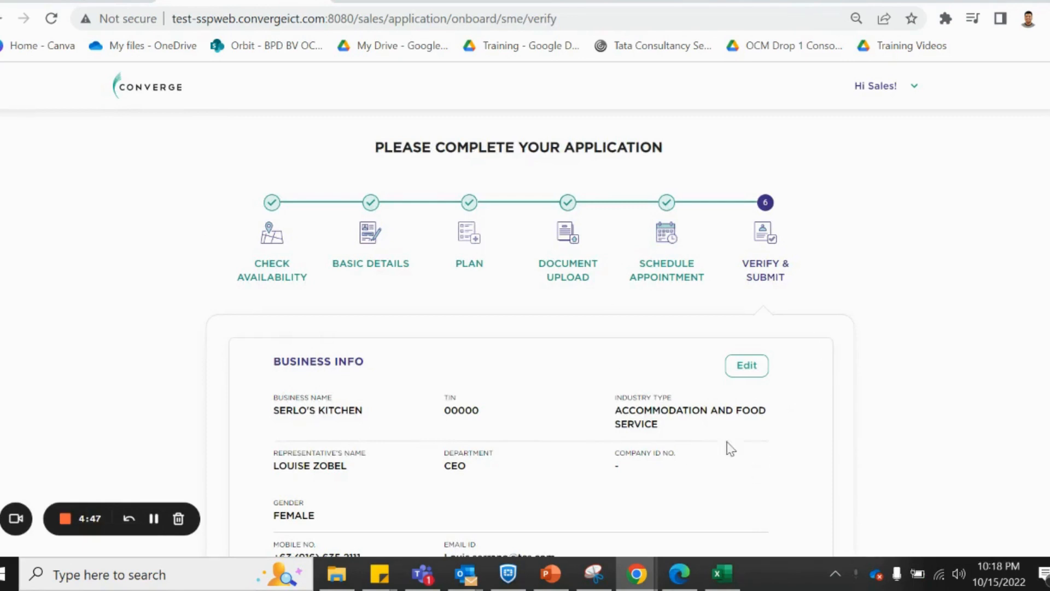
# - Agree to the terms and conditions and to the newsletters and marketing promos at the end of the application summary, and submit the application
pyautogui.scroll(-6, 793, 404)
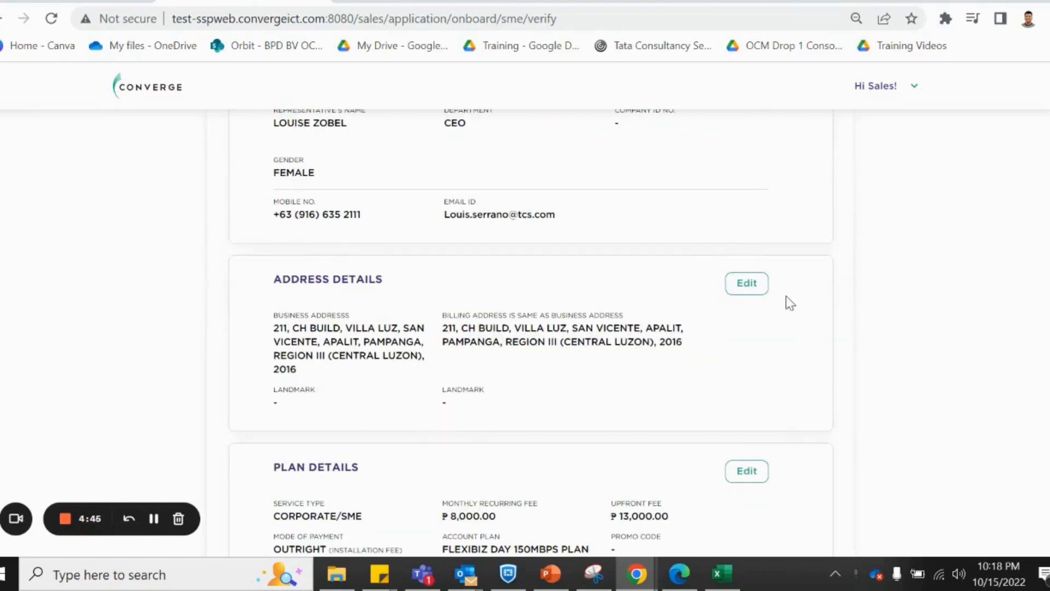
pyautogui.scroll(-5, 760, 465)
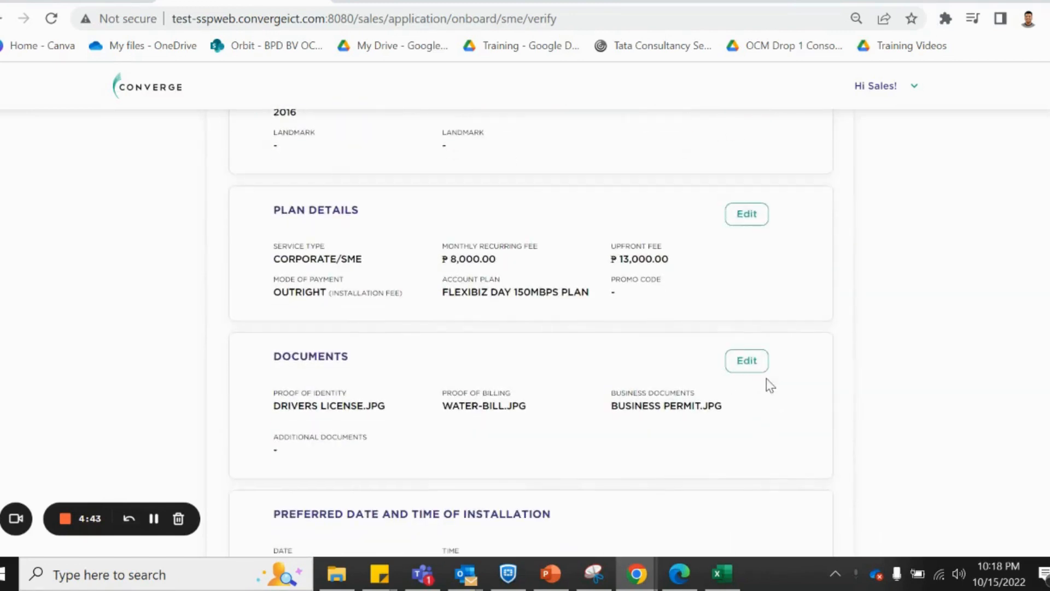
pyautogui.scroll(-5, 622, 368)
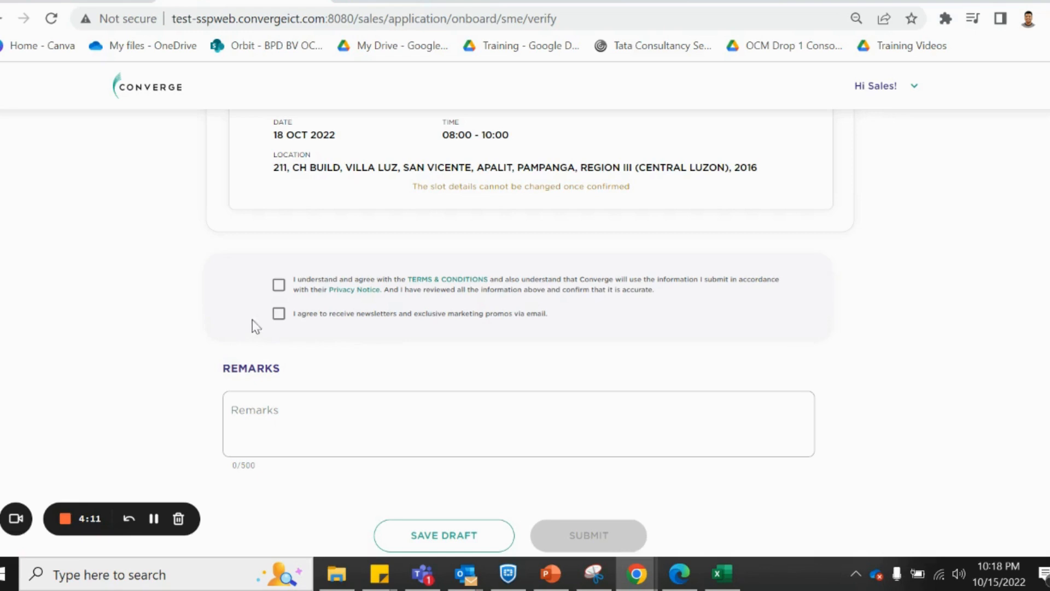
pyautogui.click(280, 284)
pyautogui.click(279, 314)
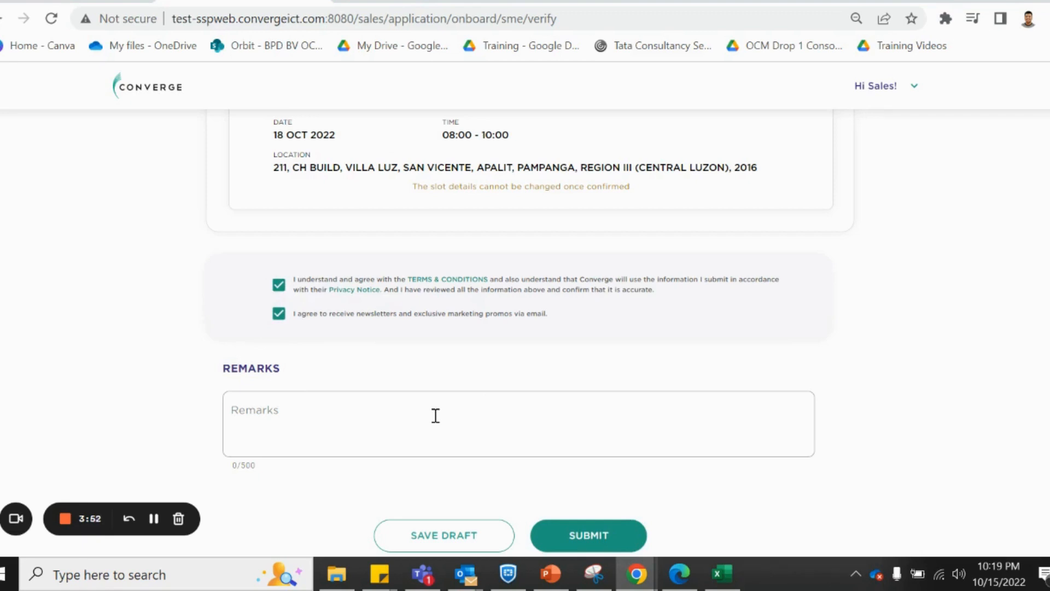
pyautogui.scroll(-1, 435, 415)
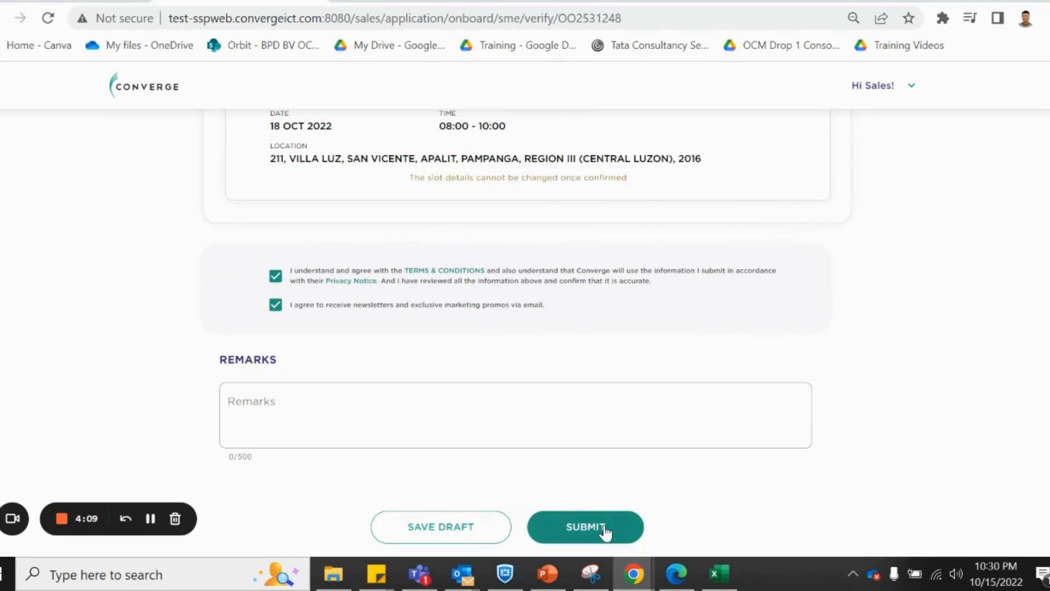
pyautogui.click(604, 529)
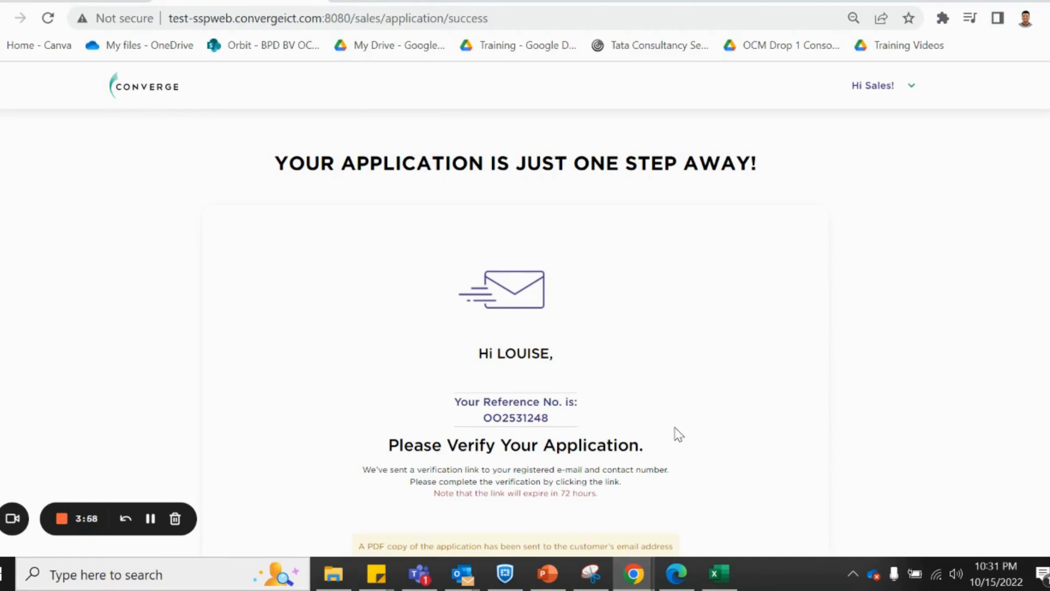
# - Read the reference number and verification instructions on the application success page
pyautogui.scroll(-2, 663, 422)
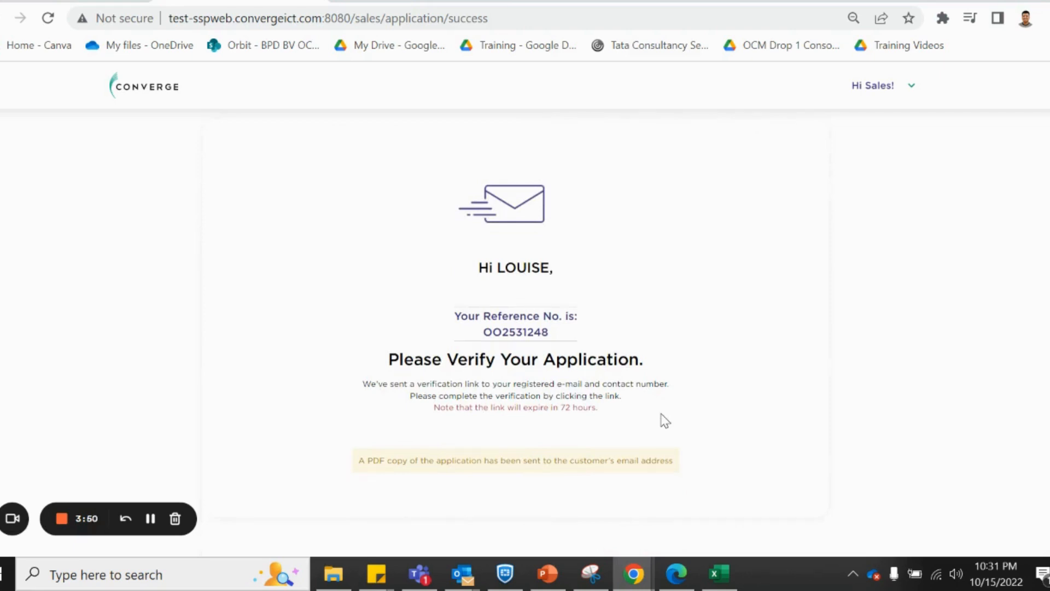
pyautogui.scroll(-1, 664, 420)
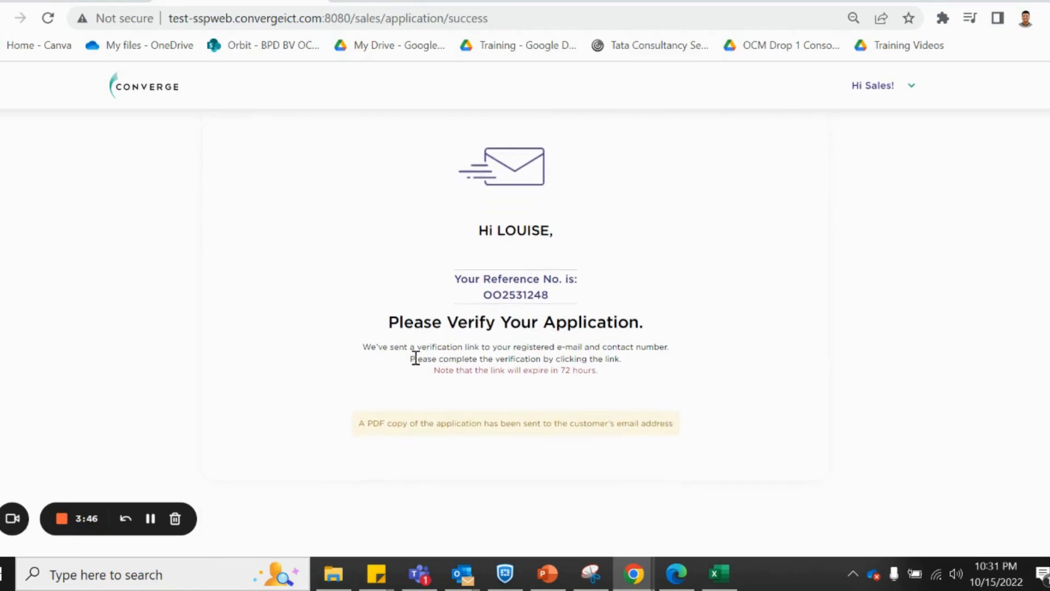
pyautogui.moveTo(415, 358); pyautogui.dragTo(636, 387)
pyautogui.click(637, 388)
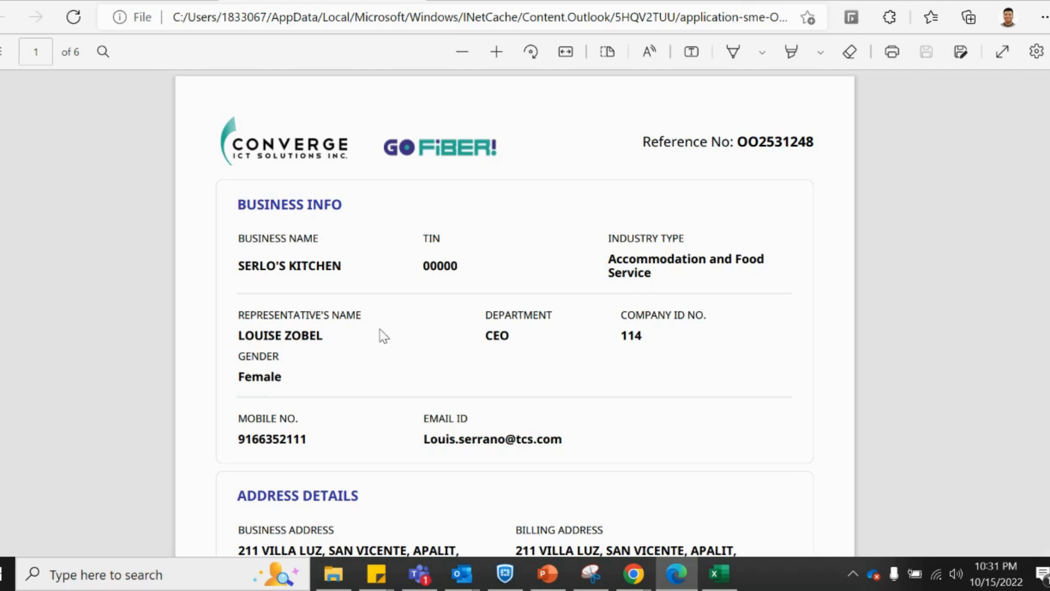
# - Look through the application's PDF copy in Edge, covering the business, address, plan and document details, installation schedule and consents
pyautogui.scroll(-6, 383, 335)
pyautogui.scroll(-10, 384, 336)
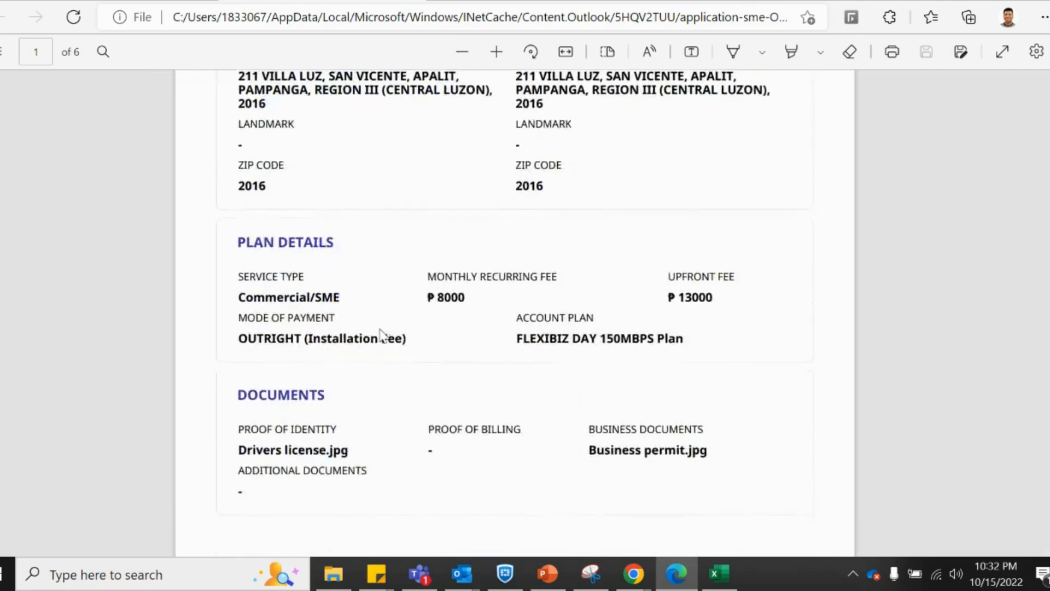
pyautogui.scroll(4, 384, 336)
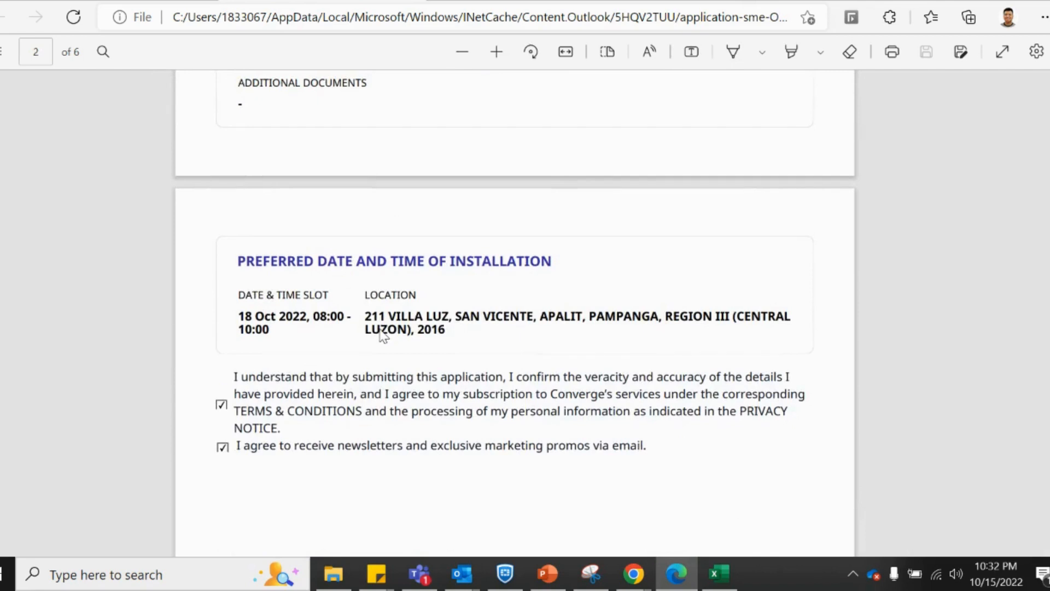
pyautogui.scroll(-1, 384, 336)
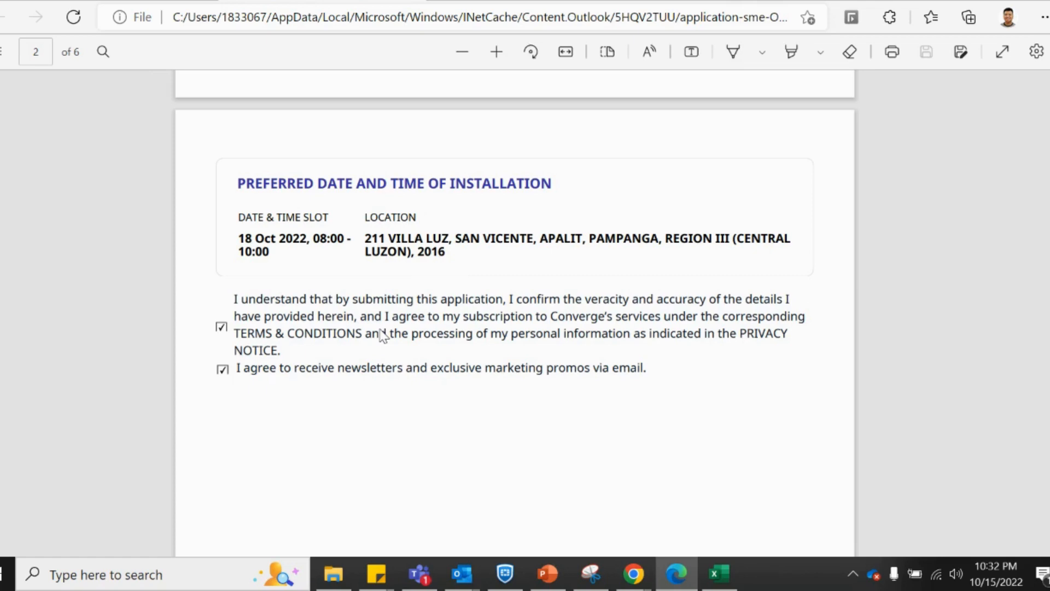
pyautogui.scroll(-10, 382, 335)
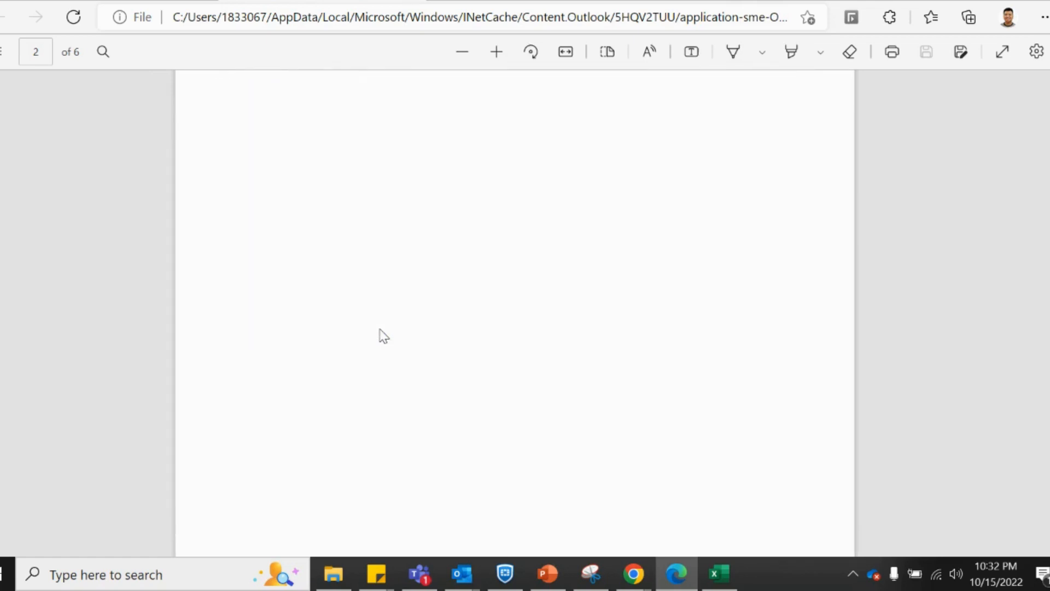